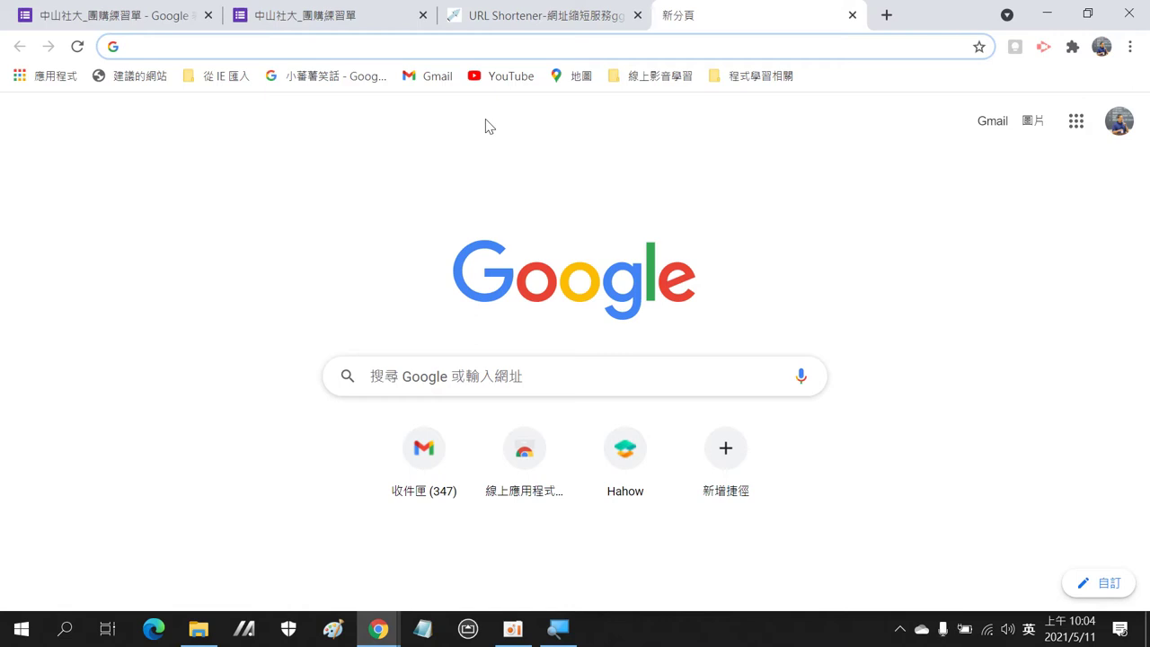
Step: Review the practice form's 姓名, 連絡電話 and 購買物品 questions, then go to the empty new tab
{"action": "left_click", "coordinate": [349, 11]}
{"action": "scroll", "coordinate": [382, 290], "scroll_direction": "down", "scroll_amount": 2}
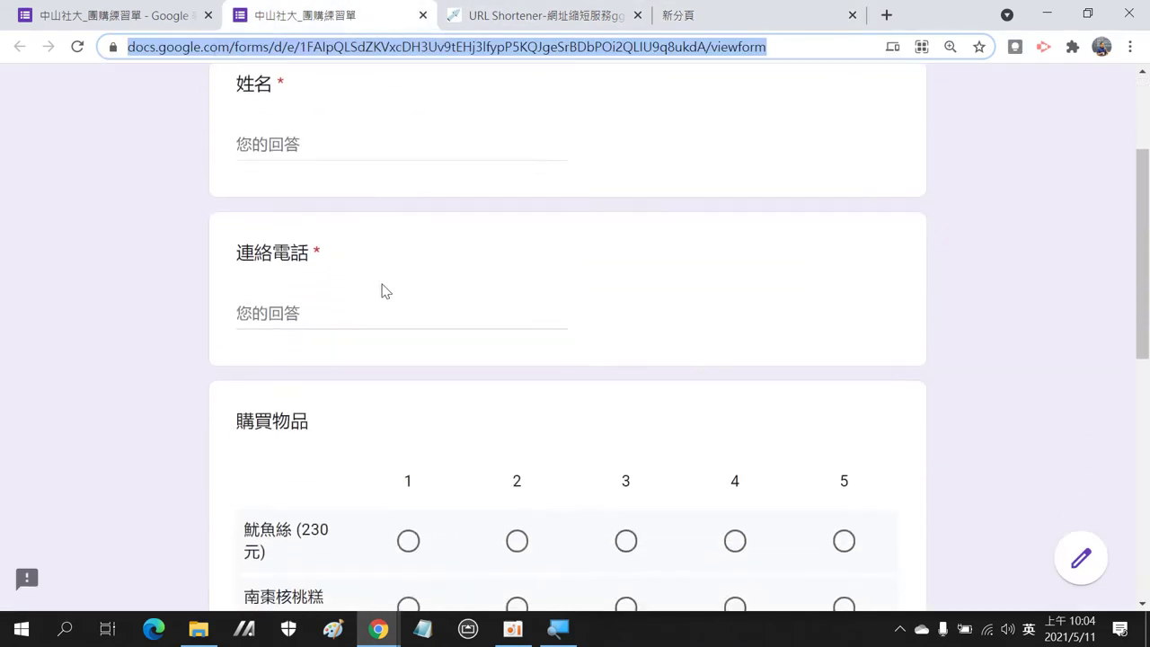
{"action": "scroll", "coordinate": [386, 332], "scroll_direction": "down", "scroll_amount": 3}
{"action": "scroll", "coordinate": [326, 326], "scroll_direction": "down", "scroll_amount": 2}
{"action": "scroll", "coordinate": [326, 325], "scroll_direction": "down", "scroll_amount": 1}
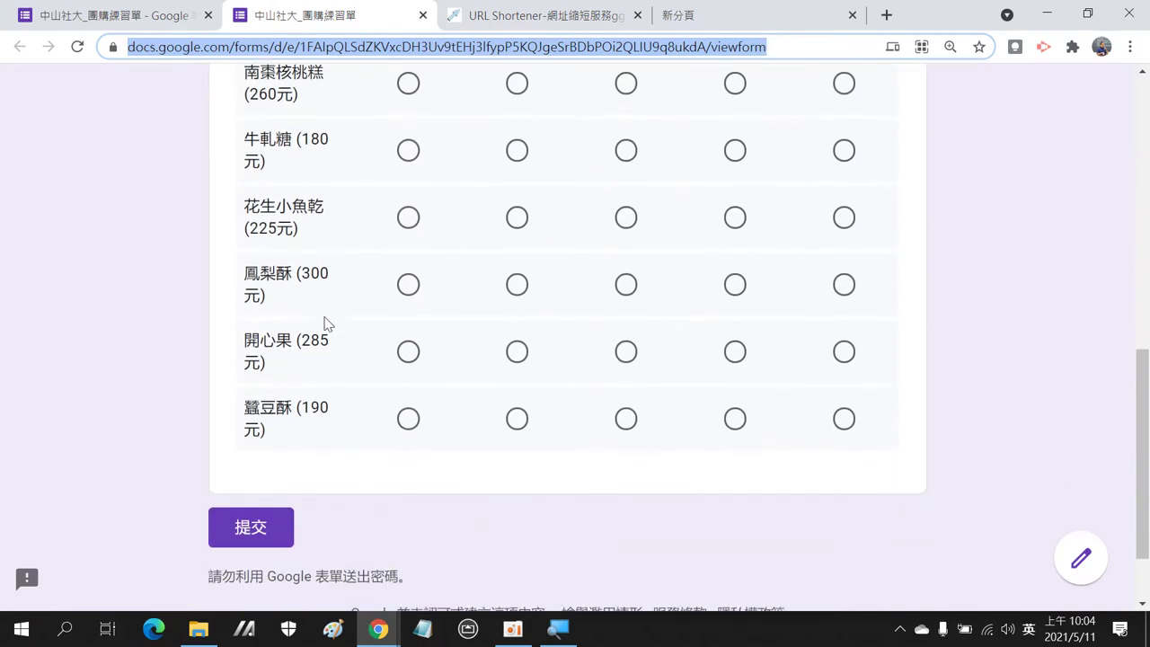
{"action": "scroll", "coordinate": [310, 359], "scroll_direction": "up", "scroll_amount": 1}
{"action": "scroll", "coordinate": [327, 311], "scroll_direction": "up", "scroll_amount": 5}
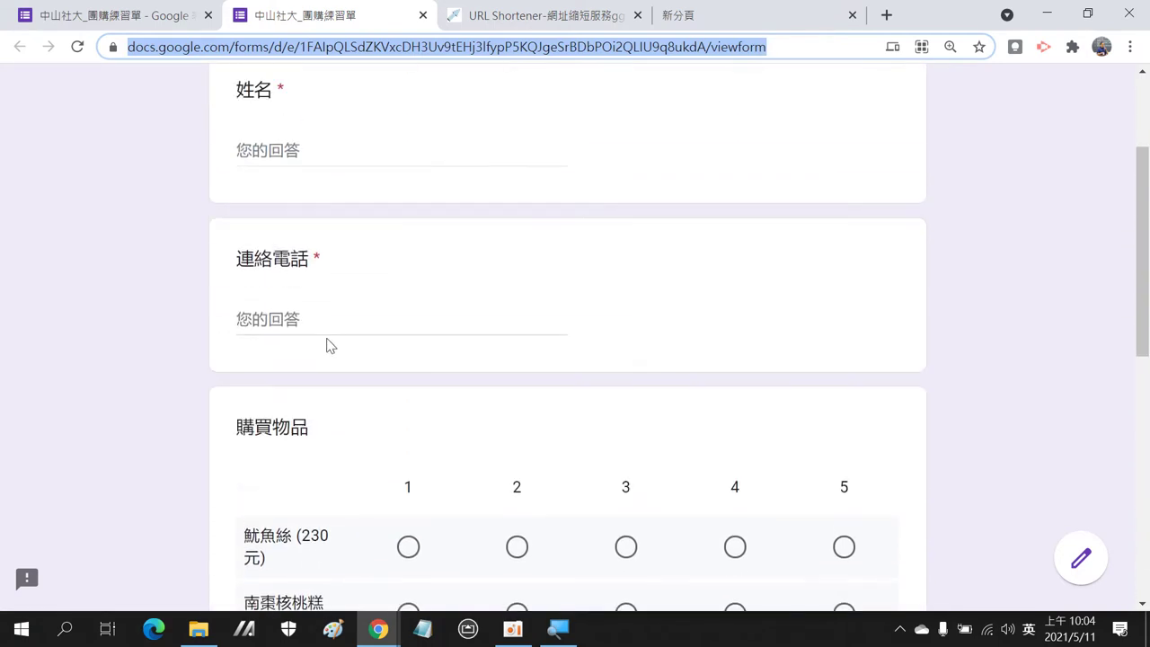
{"action": "scroll", "coordinate": [345, 324], "scroll_direction": "up", "scroll_amount": 2}
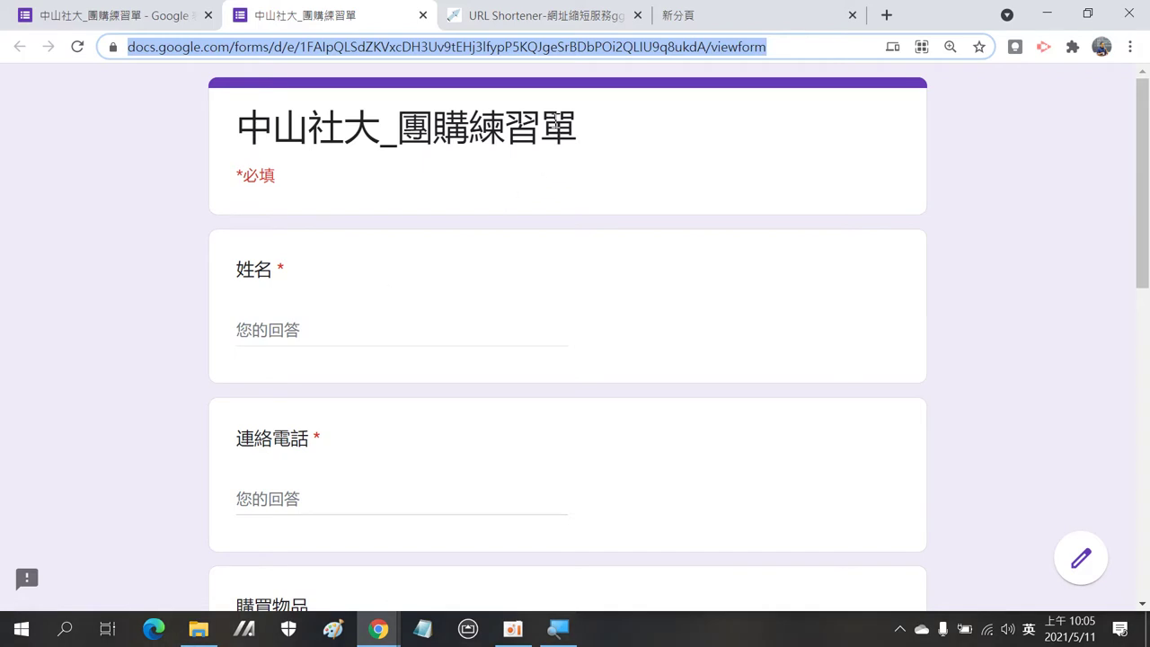
{"action": "left_click", "coordinate": [697, 16]}
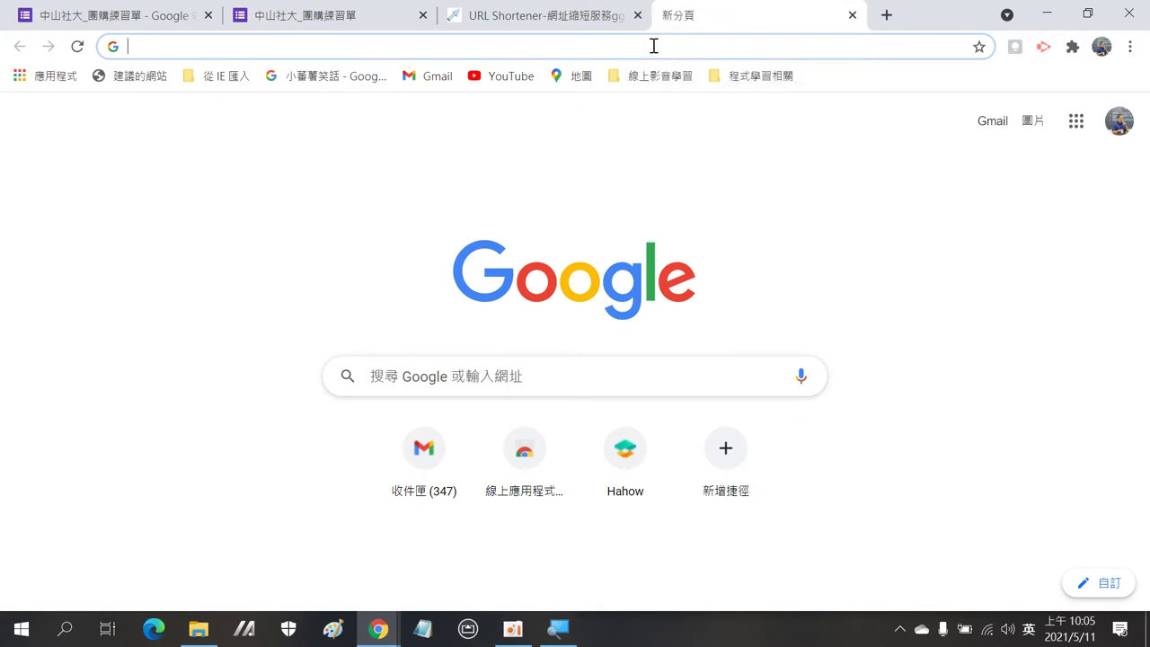
Step: Load the practice form from the gg.gg/forms511 short link and scroll through it
{"action": "left_click", "coordinate": [563, 48]}
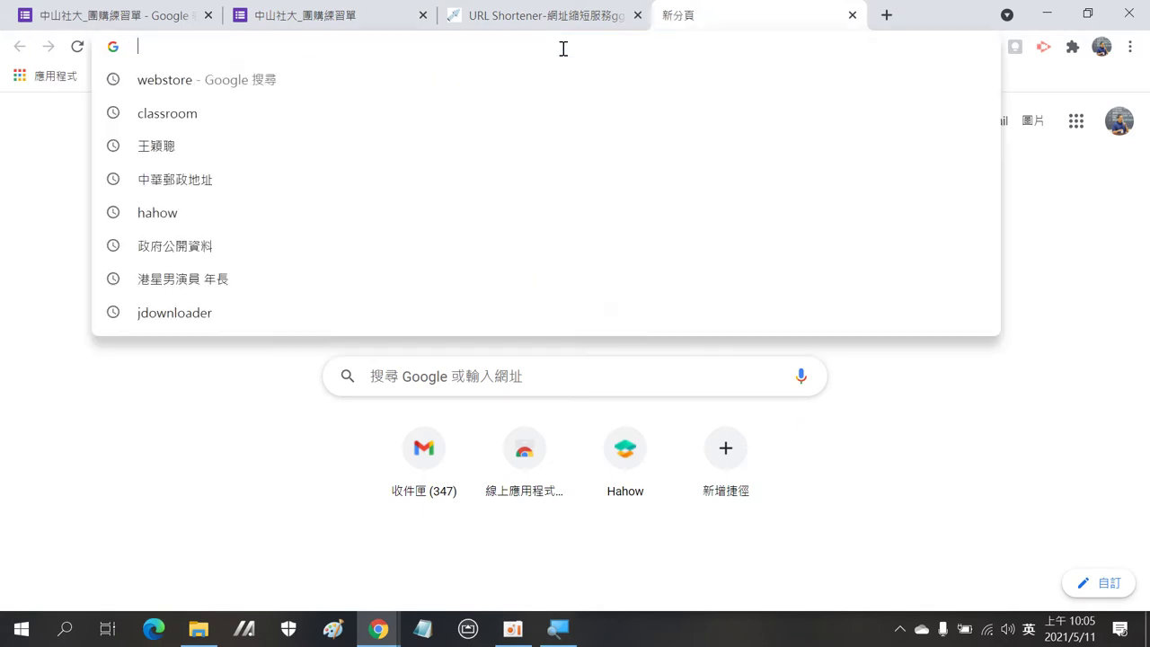
{"action": "type", "text": "gg.gg/forms511"}
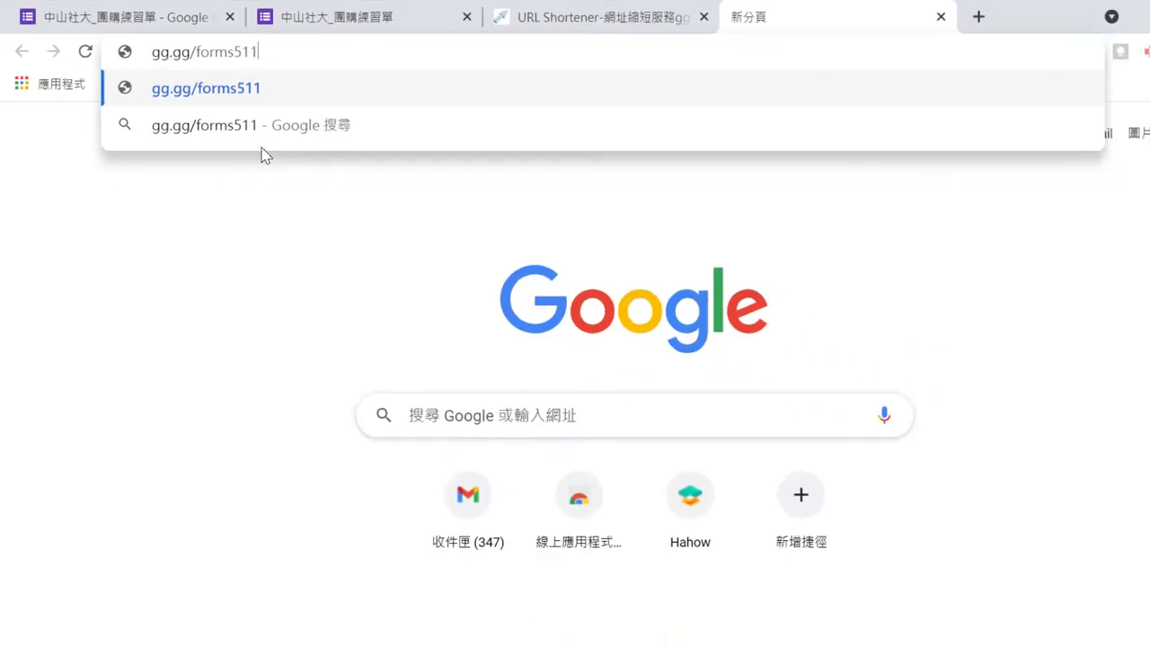
{"action": "key", "text": "Return"}
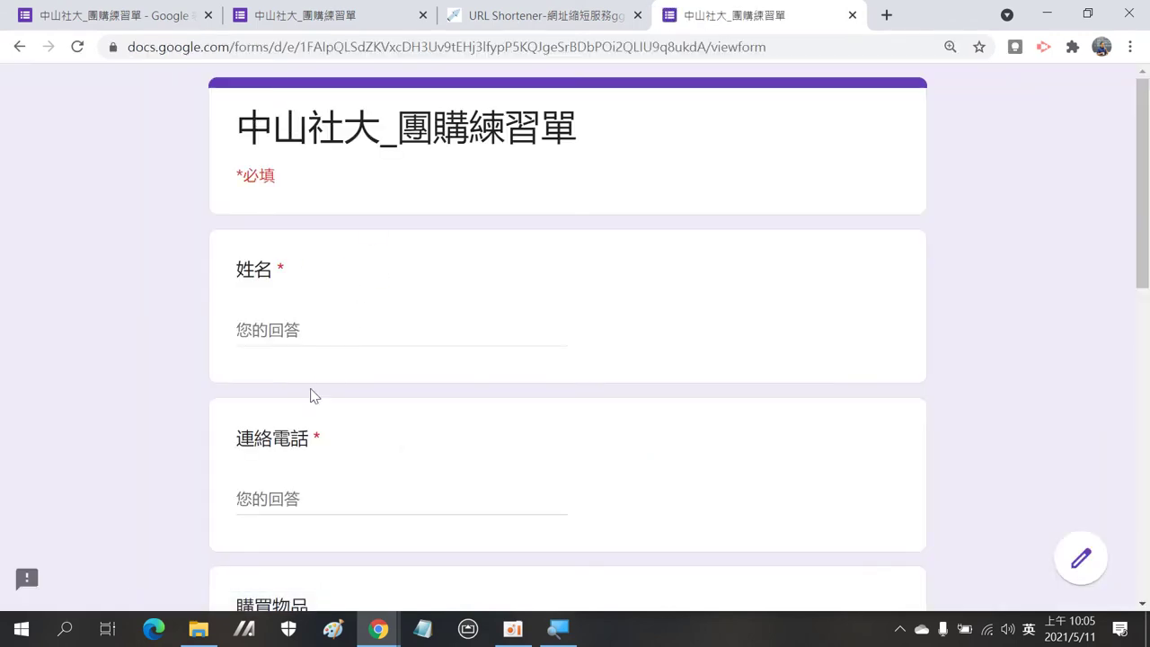
{"action": "scroll", "coordinate": [345, 335], "scroll_direction": "down", "scroll_amount": 5}
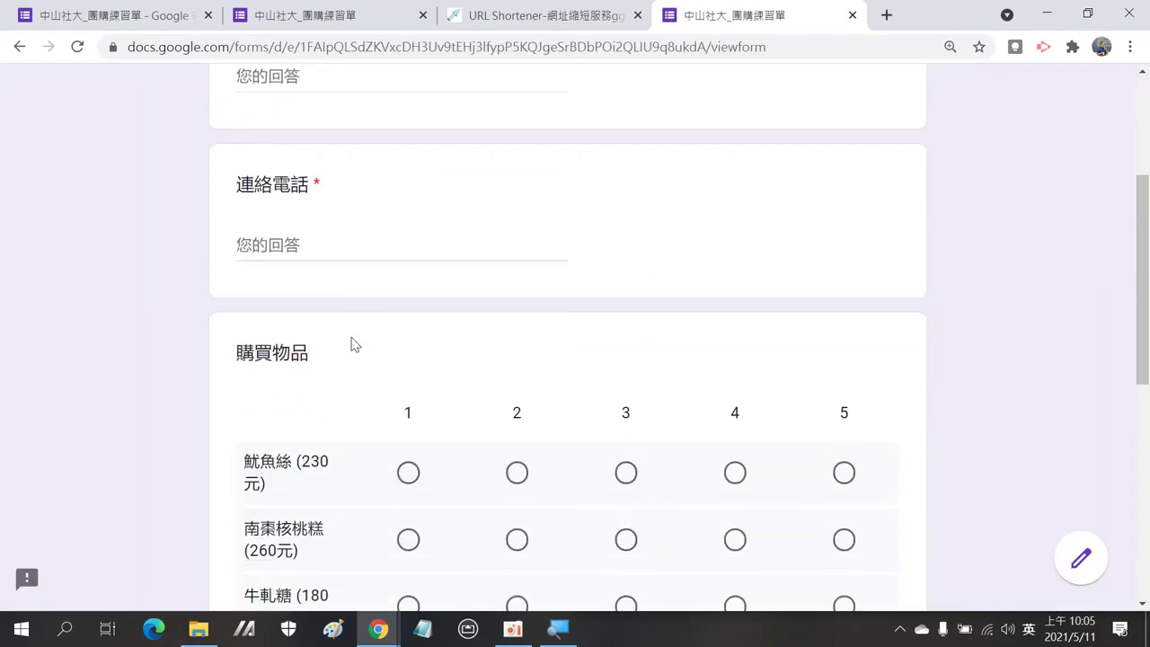
{"action": "scroll", "coordinate": [339, 368], "scroll_direction": "down", "scroll_amount": 3}
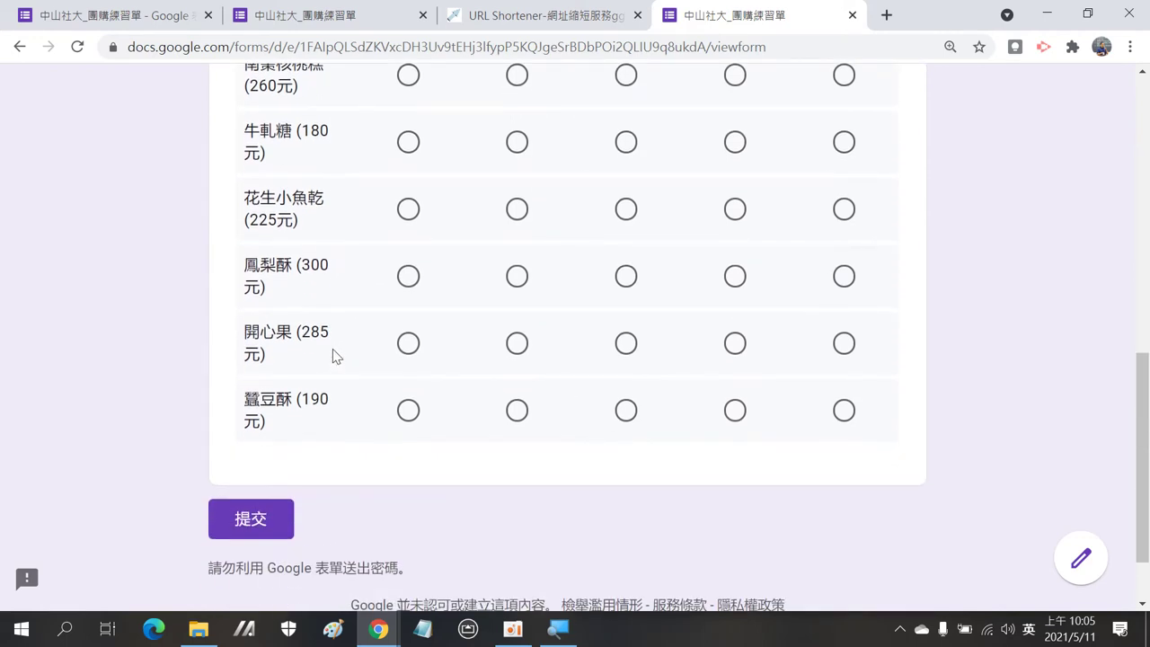
{"action": "scroll", "coordinate": [333, 355], "scroll_direction": "up", "scroll_amount": 2}
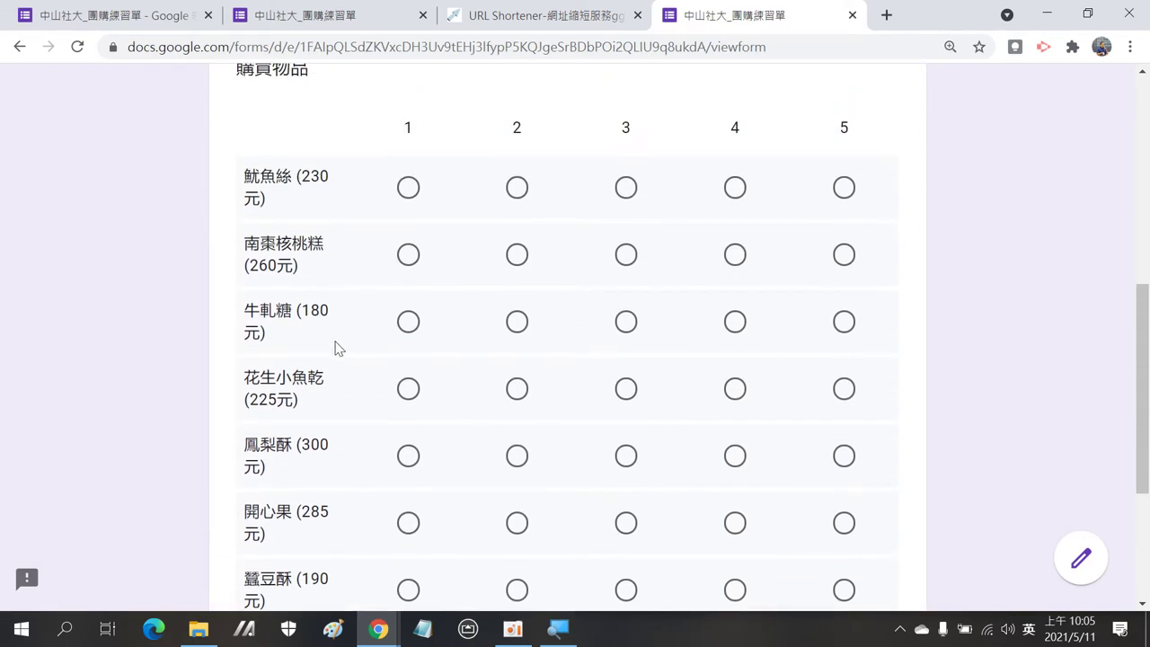
{"action": "scroll", "coordinate": [339, 349], "scroll_direction": "up", "scroll_amount": 1}
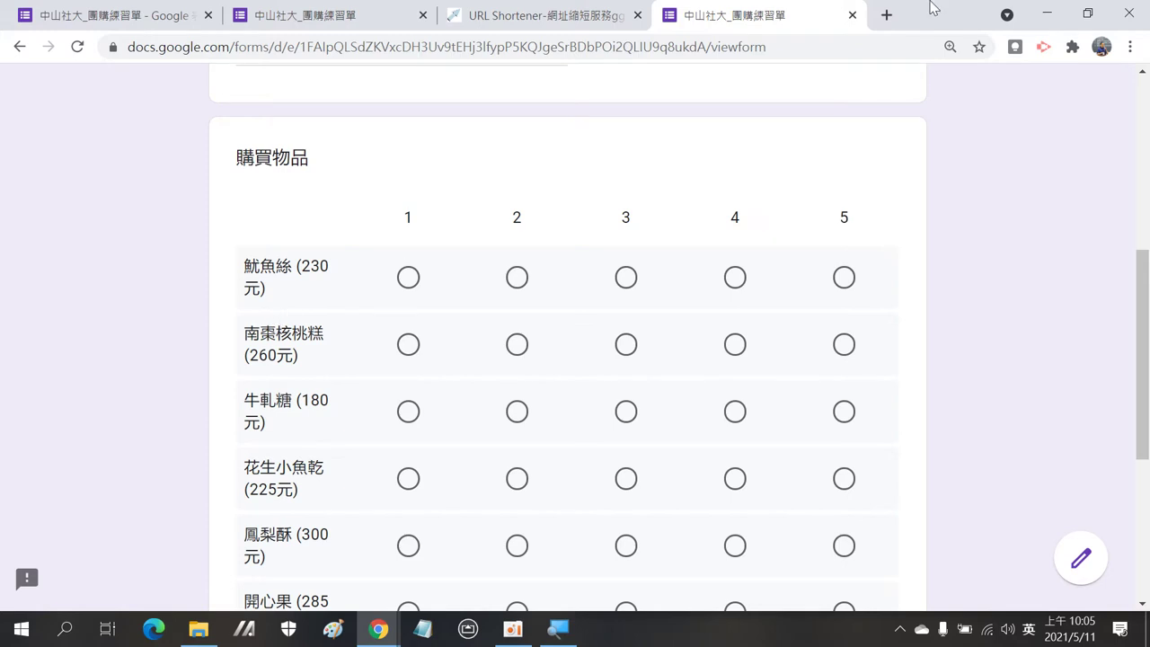
Step: Create a blank Google Form 未命名表單 from the apps grid in a new tab
{"action": "left_click", "coordinate": [887, 15]}
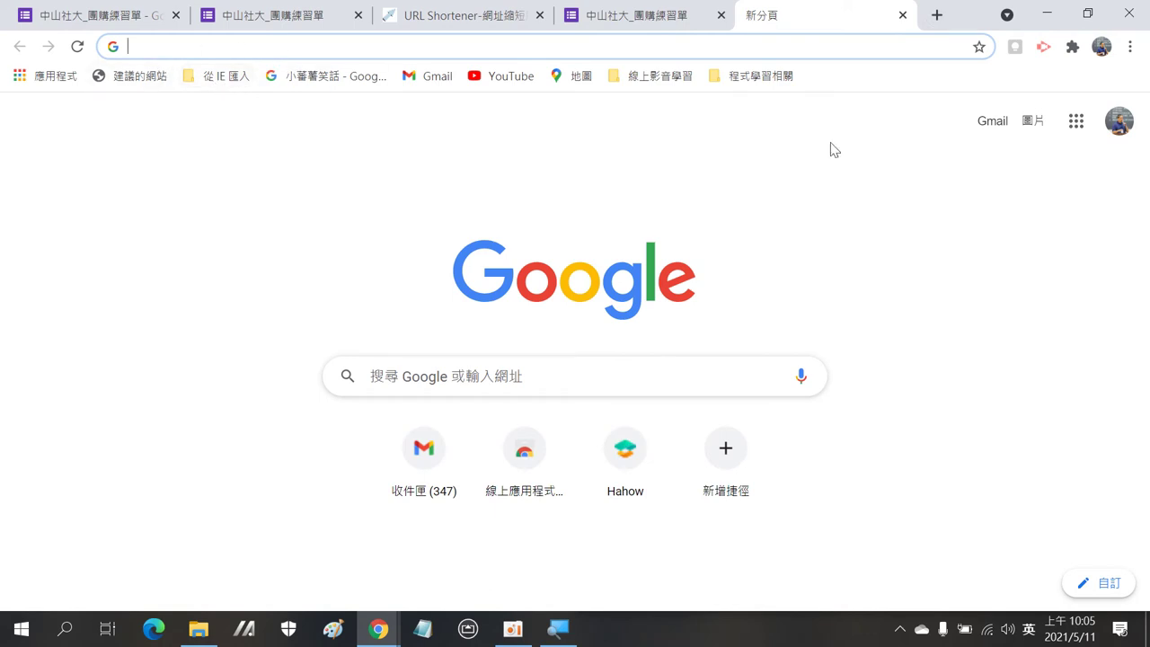
{"action": "left_click", "coordinate": [1076, 125]}
{"action": "left_click", "coordinate": [1076, 125]}
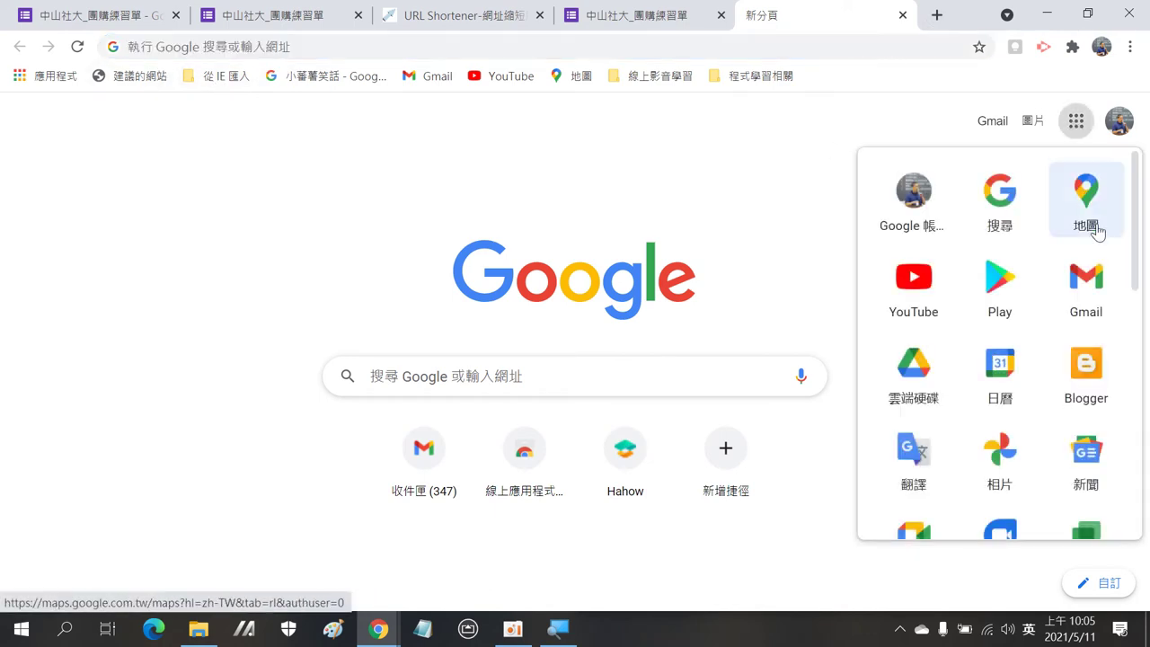
{"action": "scroll", "coordinate": [1097, 297], "scroll_direction": "down", "scroll_amount": 3}
{"action": "scroll", "coordinate": [1096, 310], "scroll_direction": "down", "scroll_amount": 2}
{"action": "left_click", "coordinate": [1000, 414]}
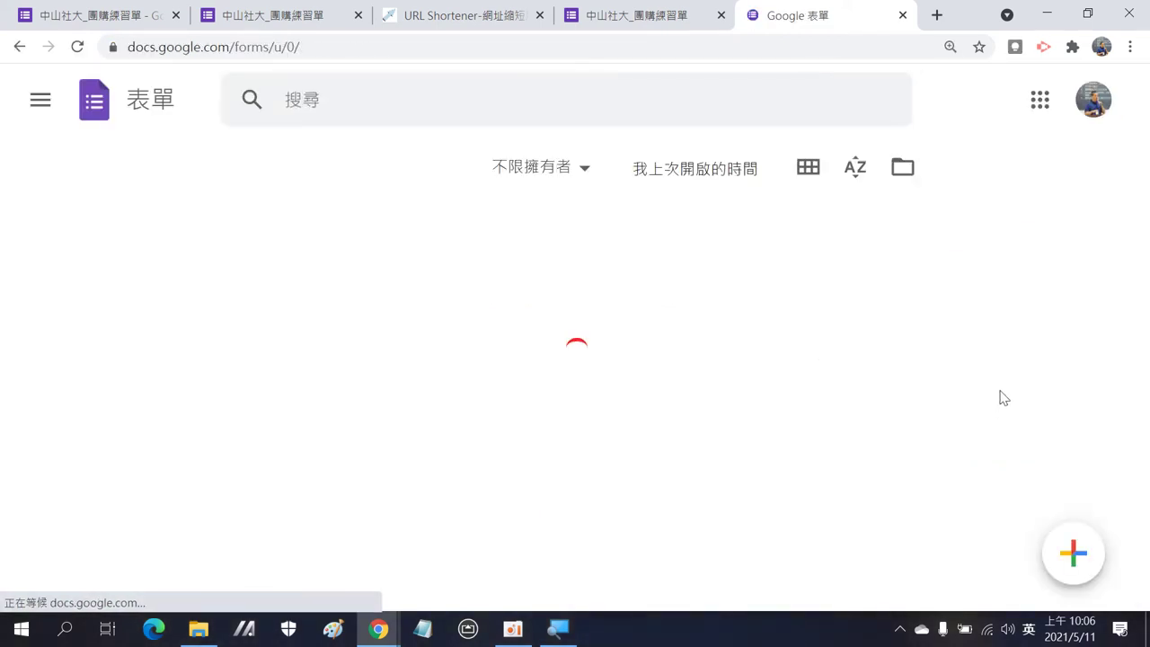
{"action": "left_click", "coordinate": [1083, 558]}
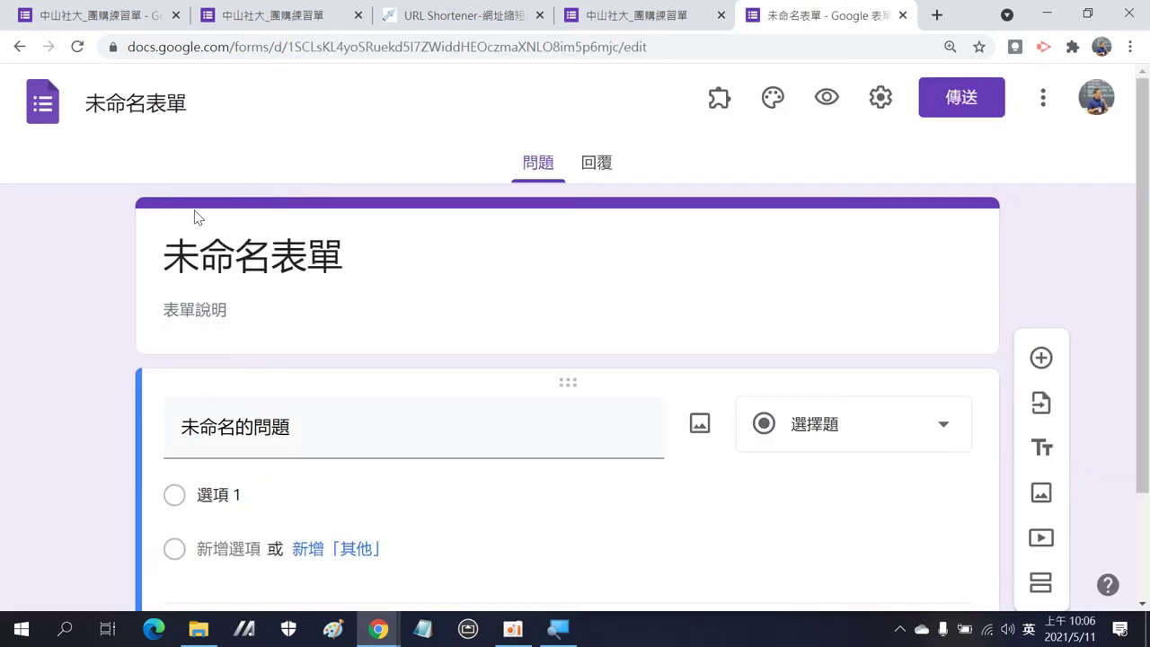
{"action": "left_click", "coordinate": [640, 15]}
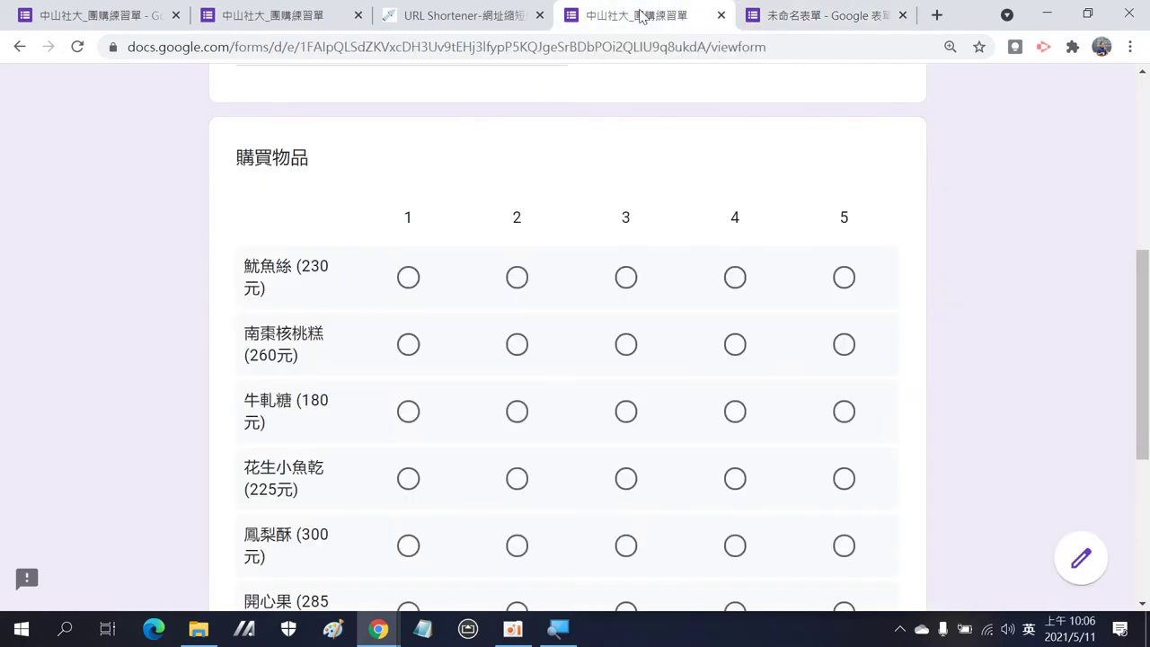
Step: Copy the practice form's title and name the new form 中山社大_團購練習單
{"action": "scroll", "coordinate": [485, 236], "scroll_direction": "up", "scroll_amount": 5}
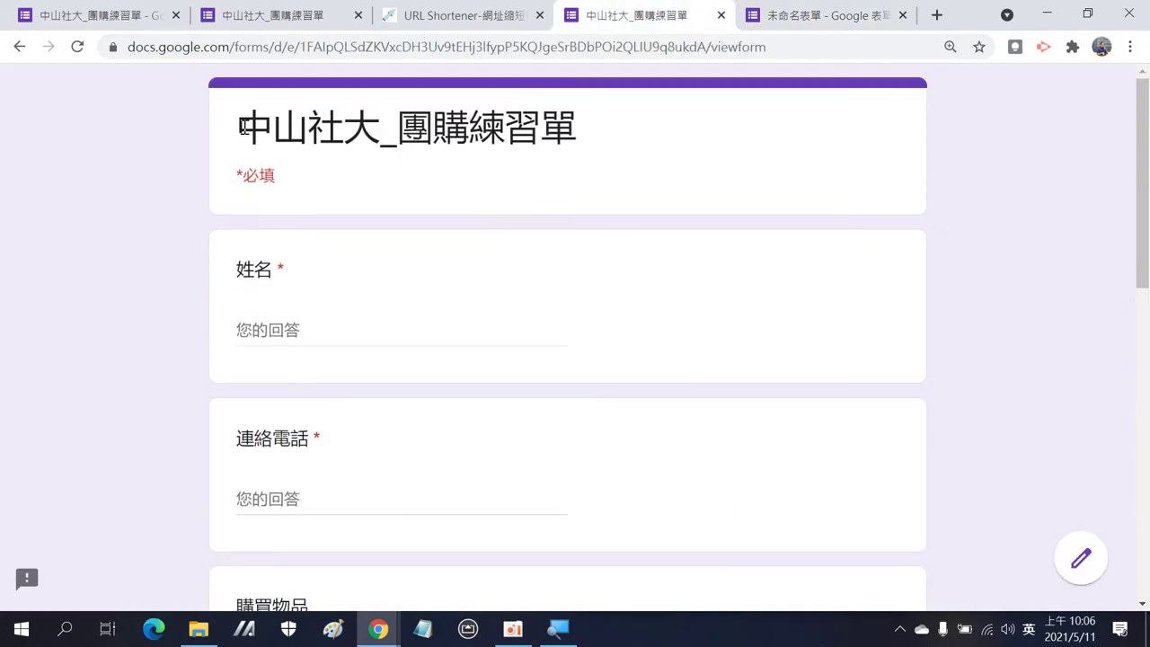
{"action": "left_click_drag", "start_coordinate": [241, 127], "coordinate": [572, 105]}
{"action": "key", "text": "ctrl+c"}
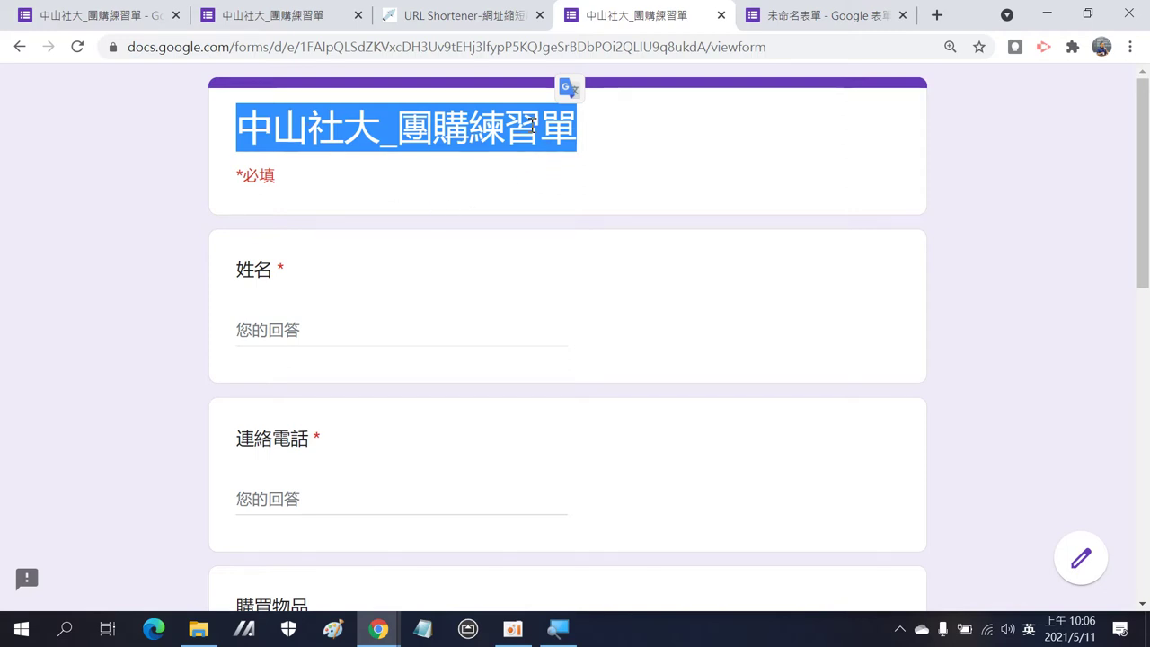
{"action": "left_click", "coordinate": [833, 19]}
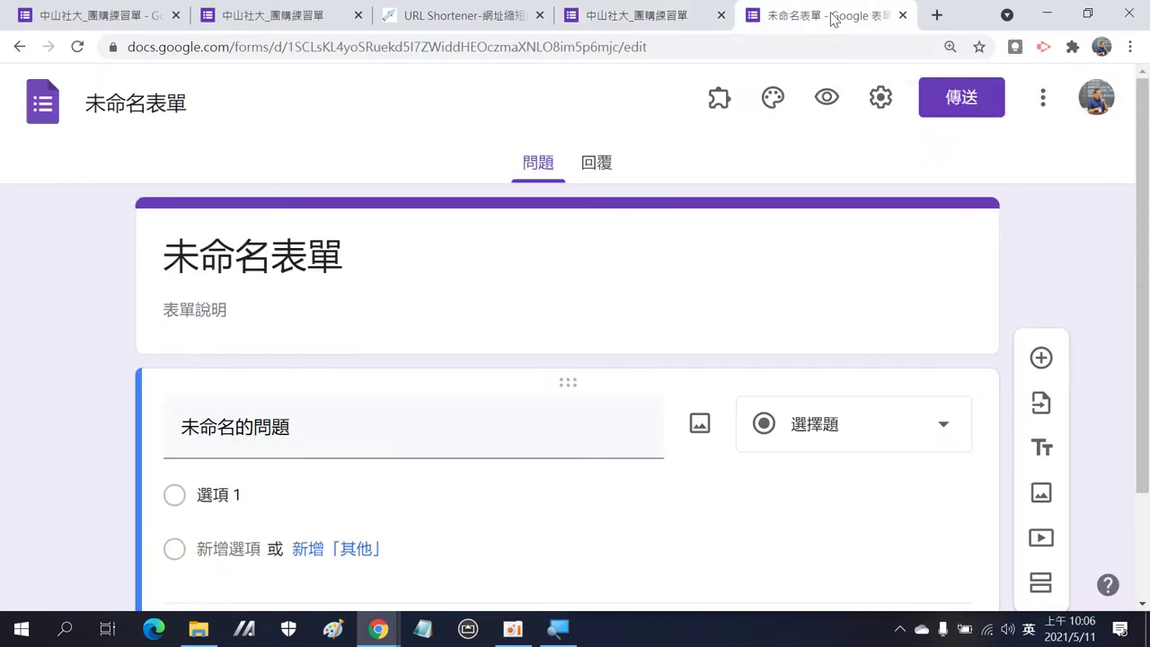
{"action": "left_click", "coordinate": [179, 104]}
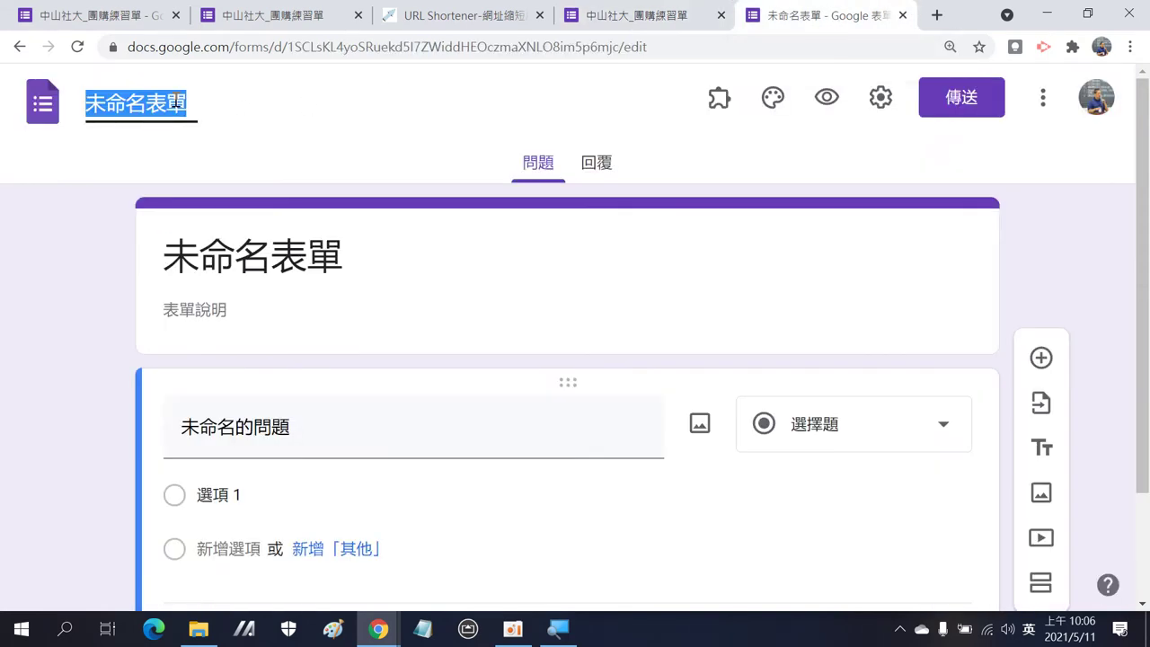
{"action": "key", "text": "ctrl+v"}
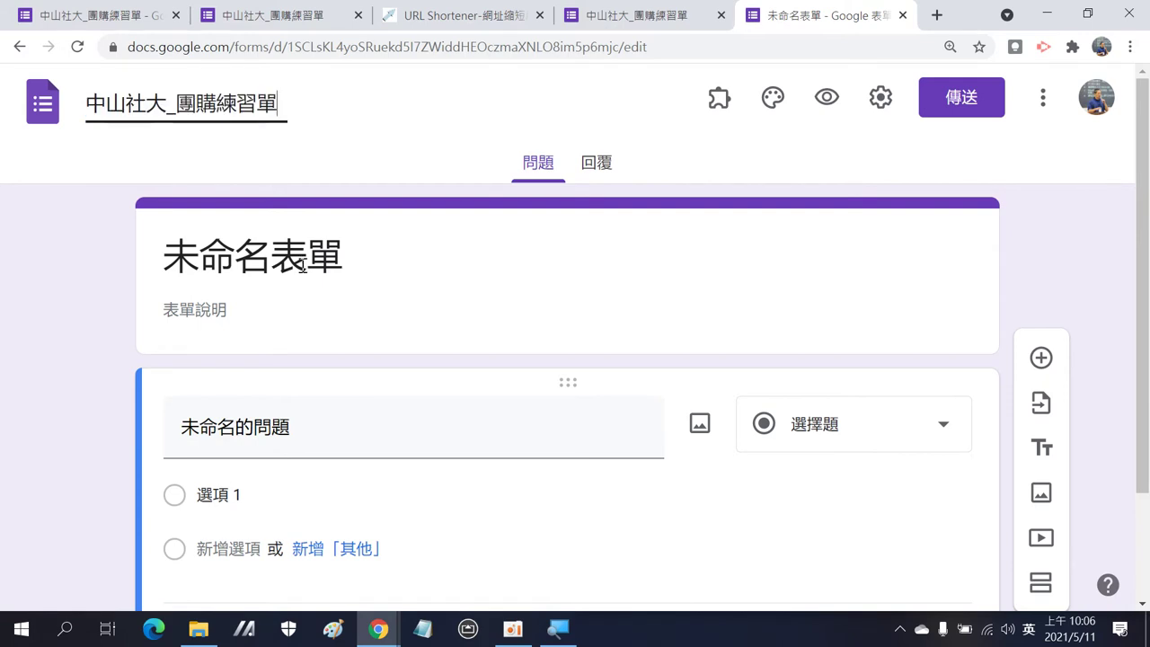
{"action": "left_click", "coordinate": [306, 259]}
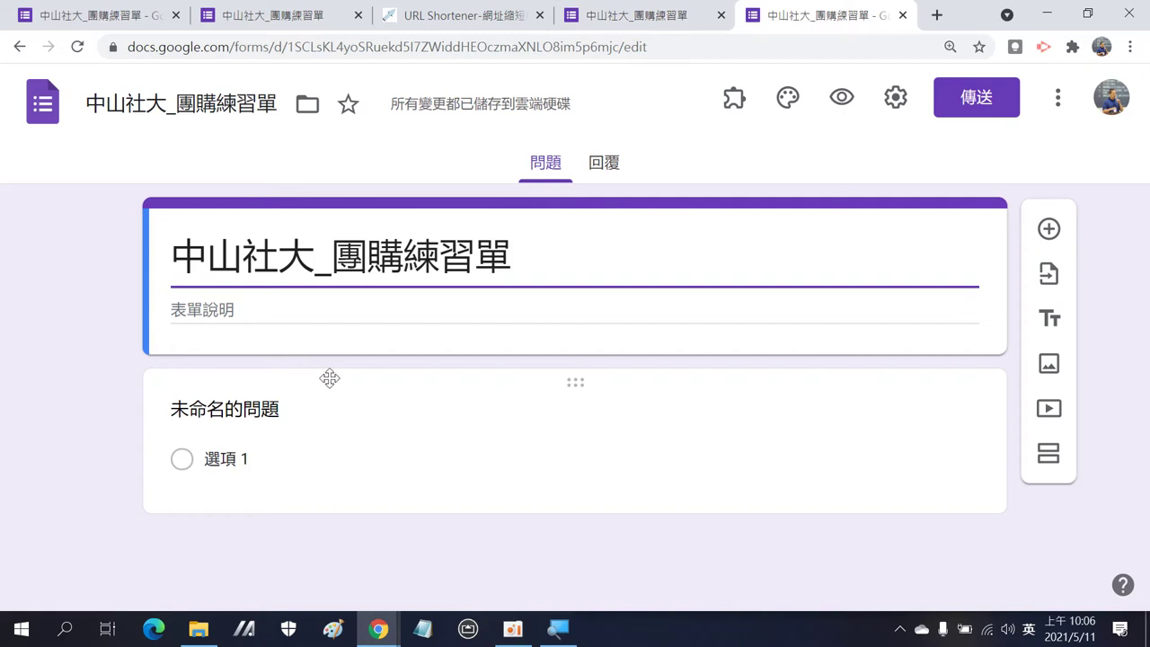
{"action": "left_click", "coordinate": [629, 15]}
Step: Title the first question 姓名, make it required, and add another question below
{"action": "left_click_drag", "start_coordinate": [237, 265], "coordinate": [270, 265]}
{"action": "key", "text": "ctrl+c"}
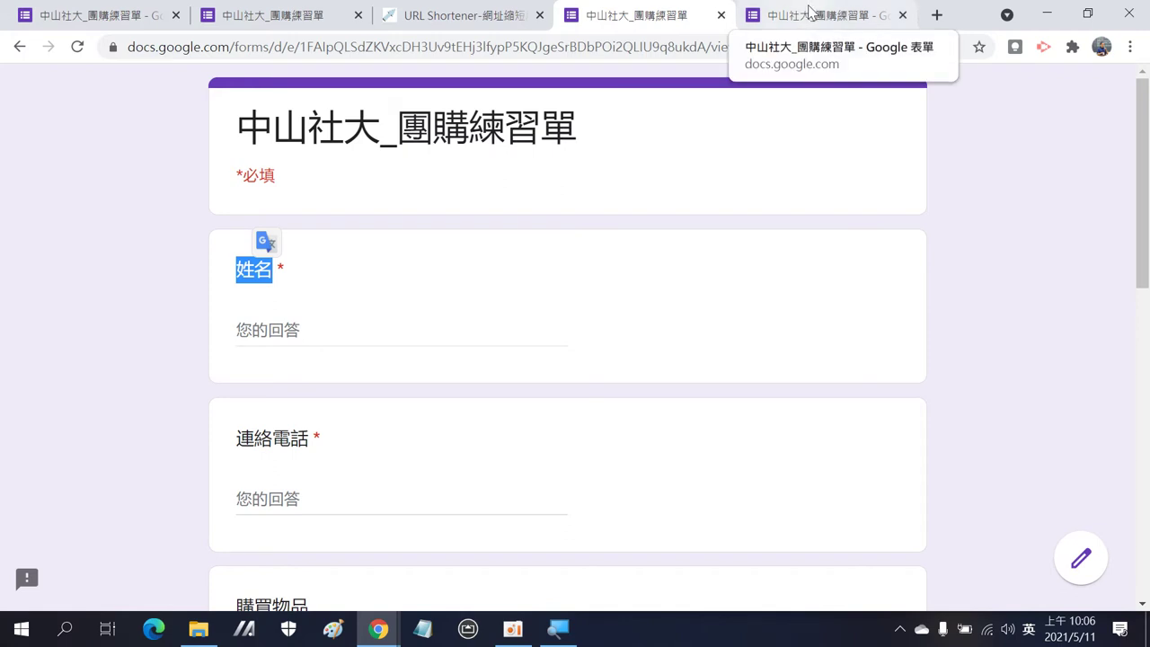
{"action": "left_click", "coordinate": [739, 11]}
{"action": "left_click", "coordinate": [232, 414]}
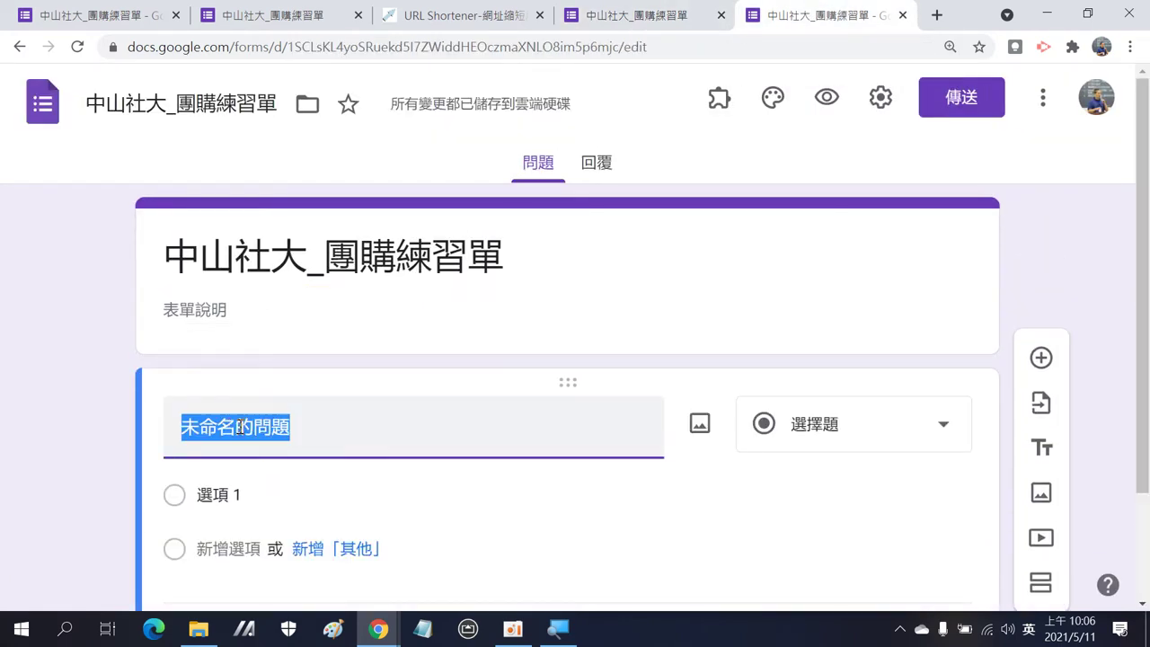
{"action": "key", "text": "ctrl+v"}
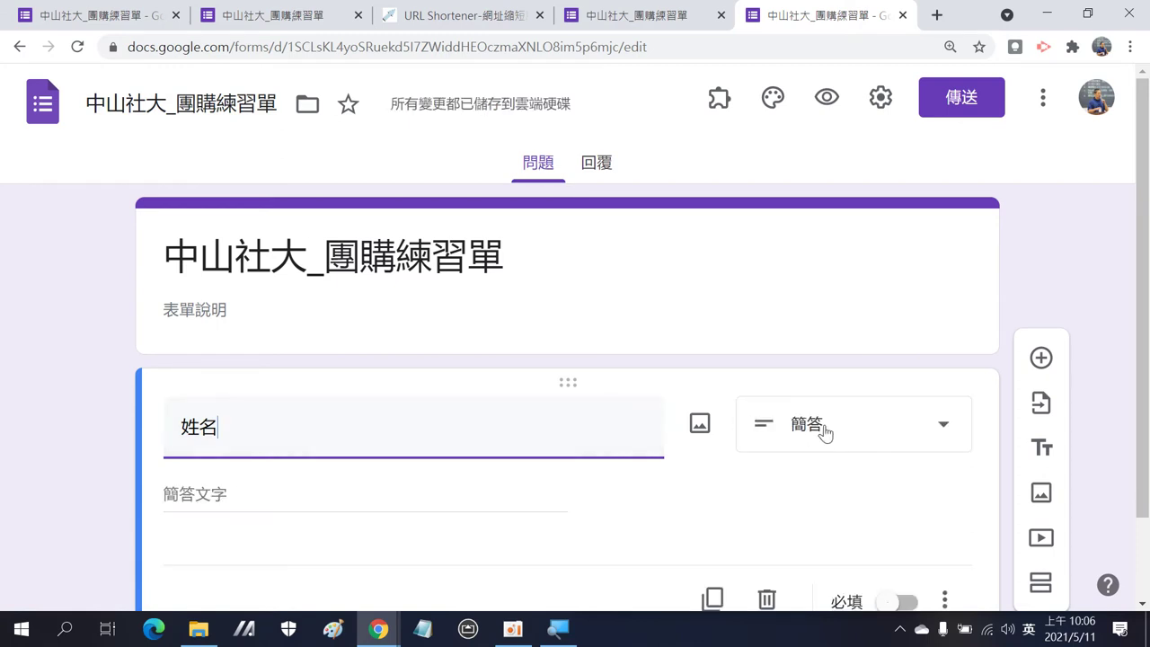
{"action": "scroll", "coordinate": [824, 431], "scroll_direction": "down", "scroll_amount": 1}
{"action": "left_click", "coordinate": [891, 493]}
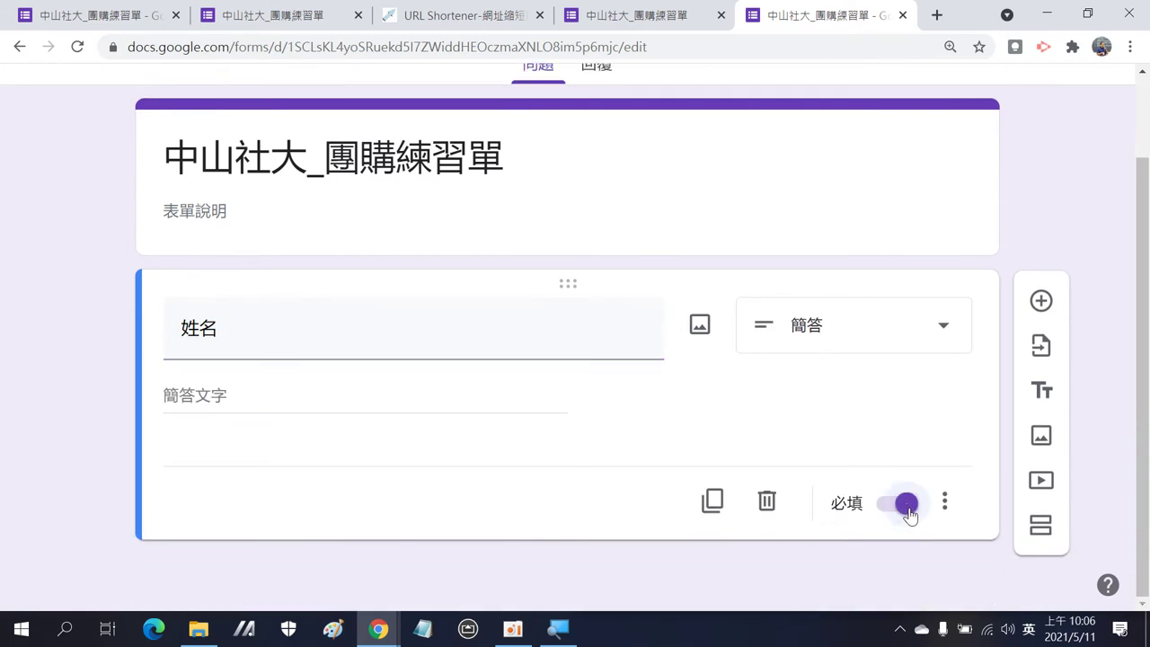
{"action": "left_click", "coordinate": [1045, 297]}
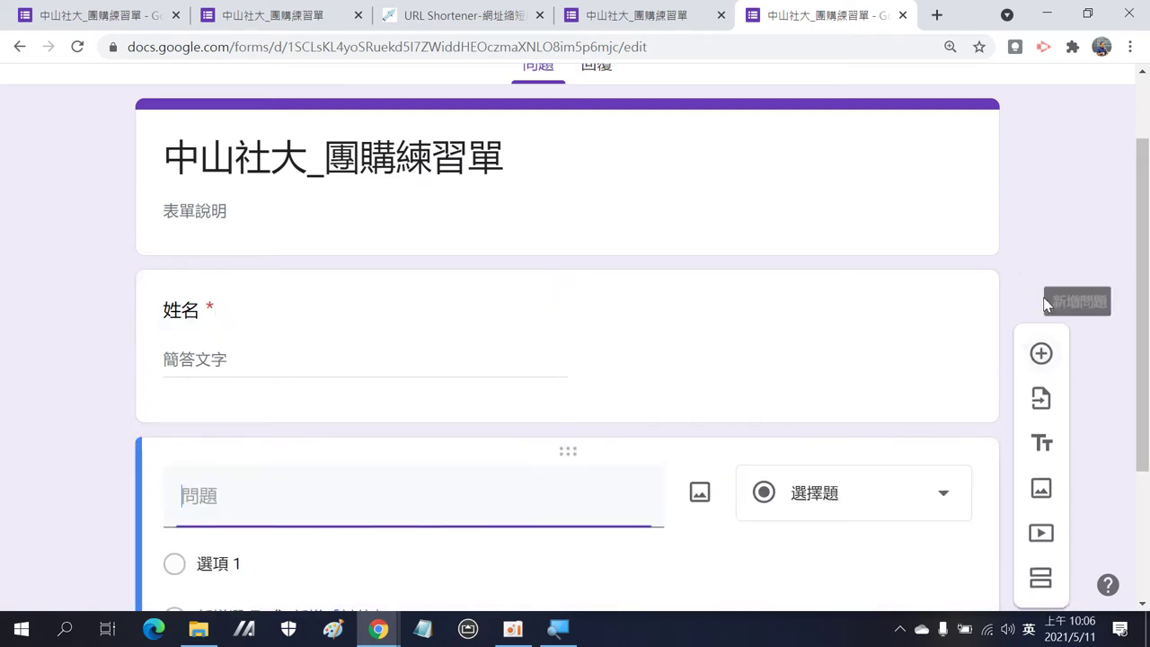
Step: Title the second question 連絡電話, make it required, and add a third question
{"action": "left_click", "coordinate": [635, 20]}
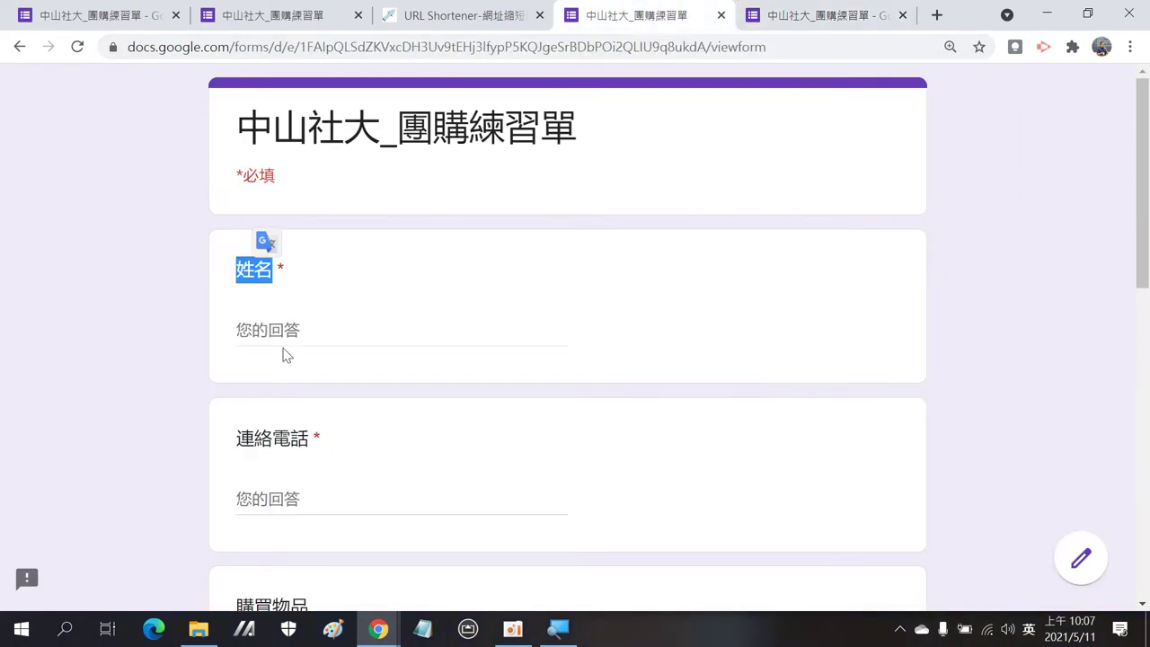
{"action": "left_click_drag", "start_coordinate": [245, 440], "coordinate": [308, 427]}
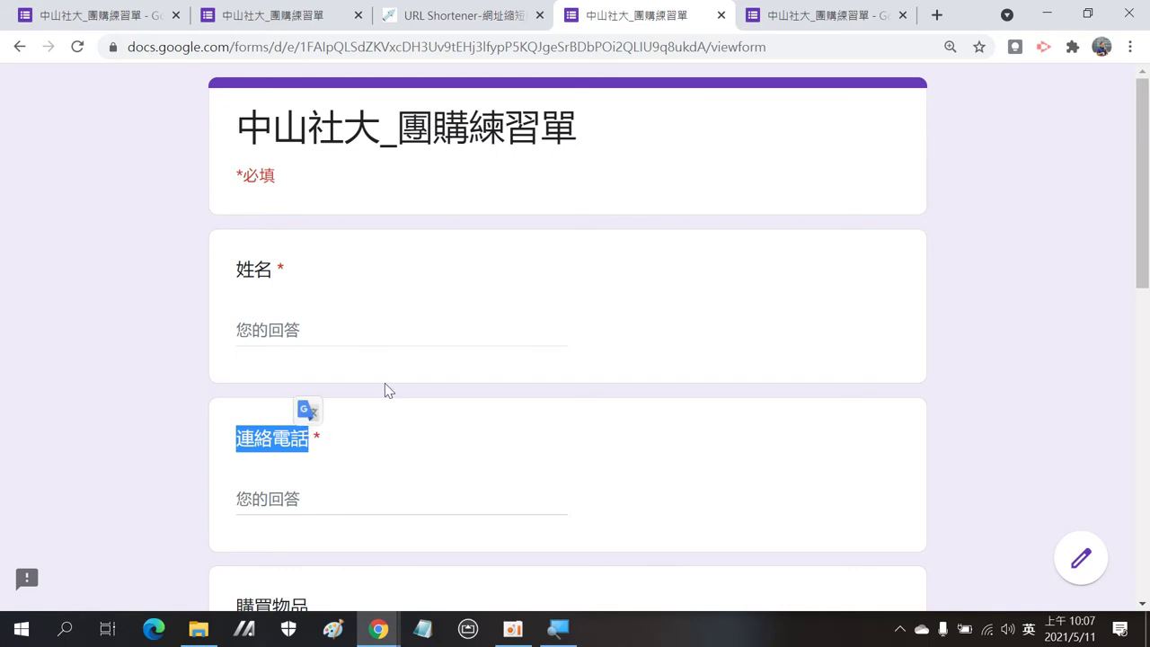
{"action": "left_click", "coordinate": [827, 20]}
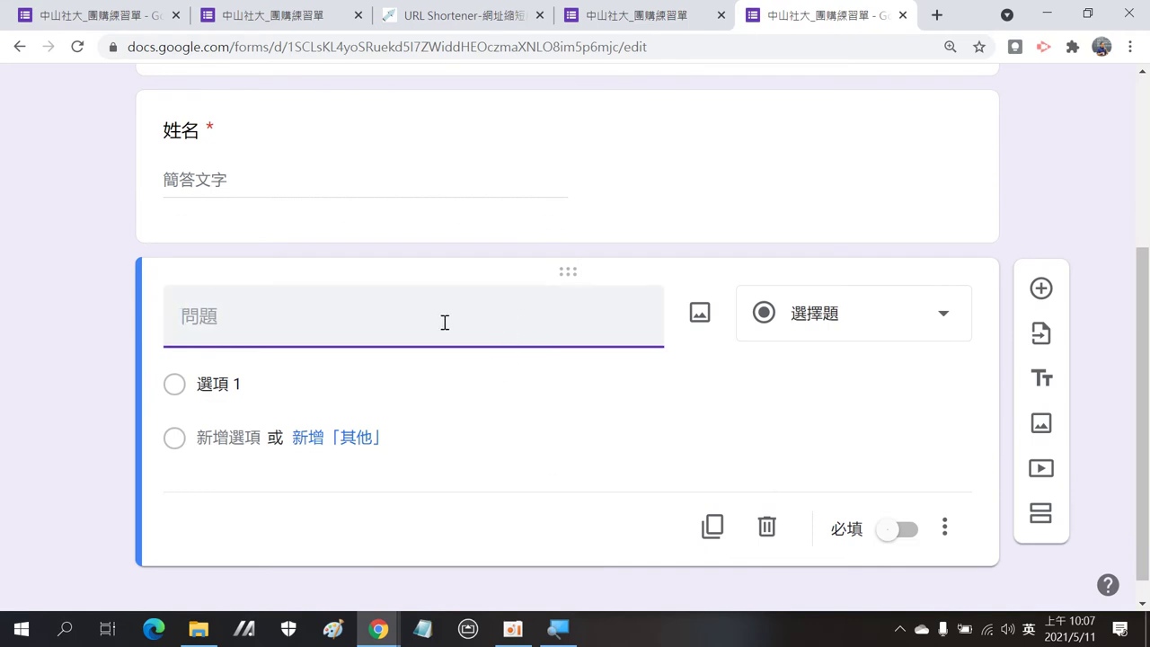
{"action": "type", "text": "連絡電話"}
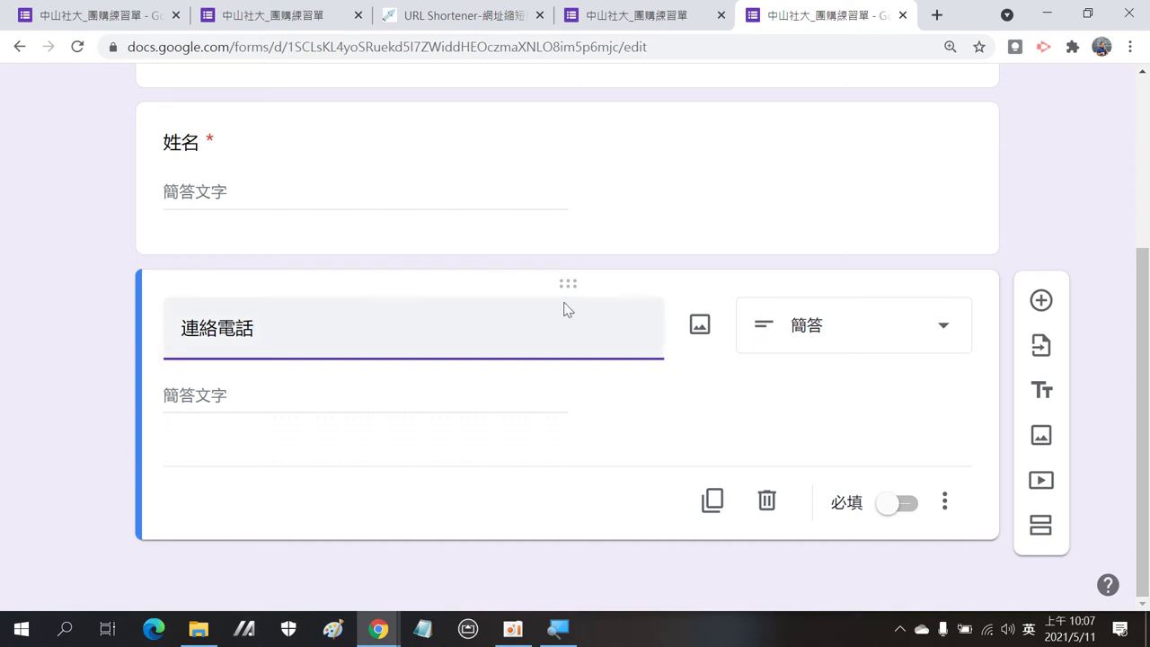
{"action": "left_click", "coordinate": [899, 505]}
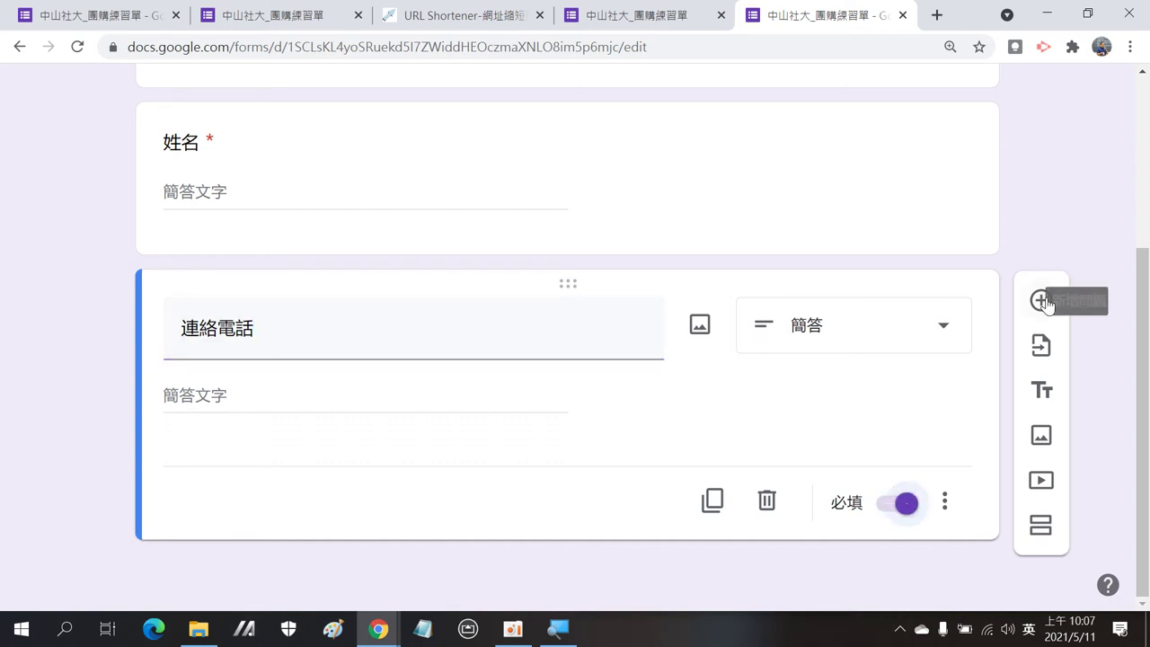
{"action": "left_click", "coordinate": [1042, 299]}
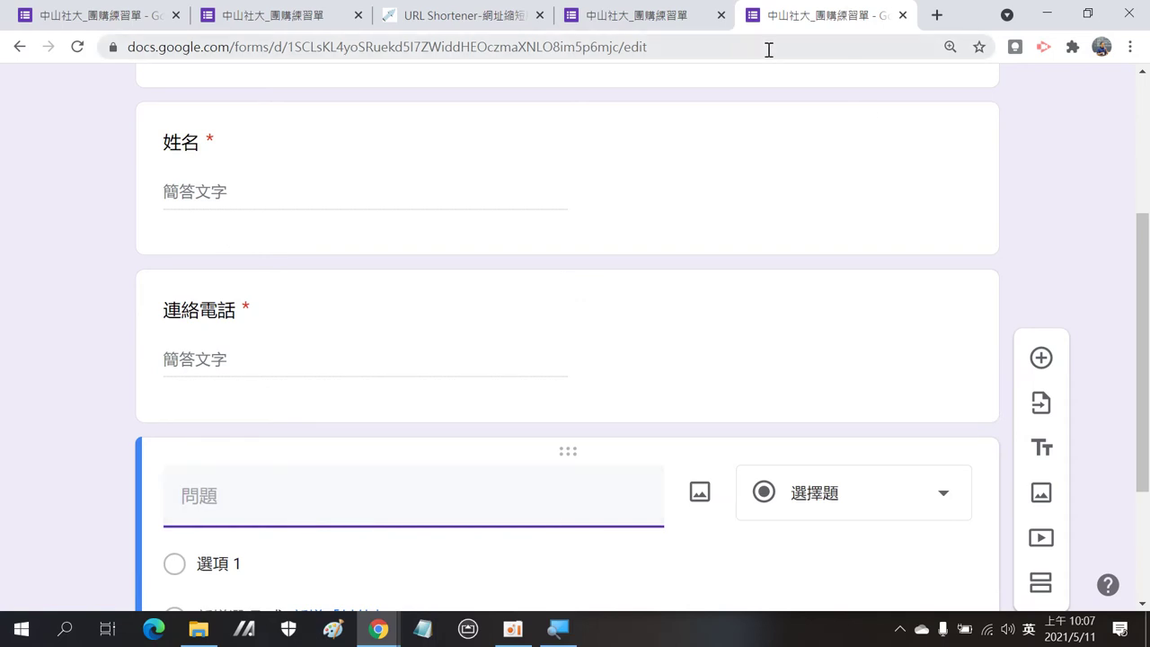
{"action": "left_click", "coordinate": [629, 20]}
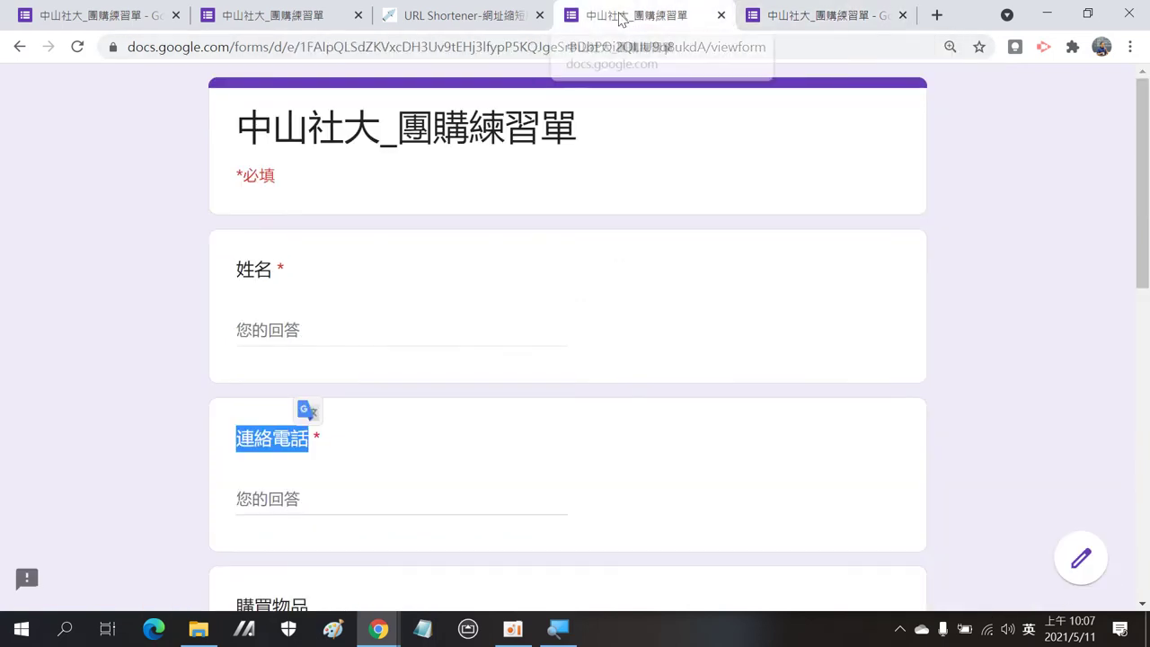
{"action": "scroll", "coordinate": [398, 377], "scroll_direction": "down", "scroll_amount": 4}
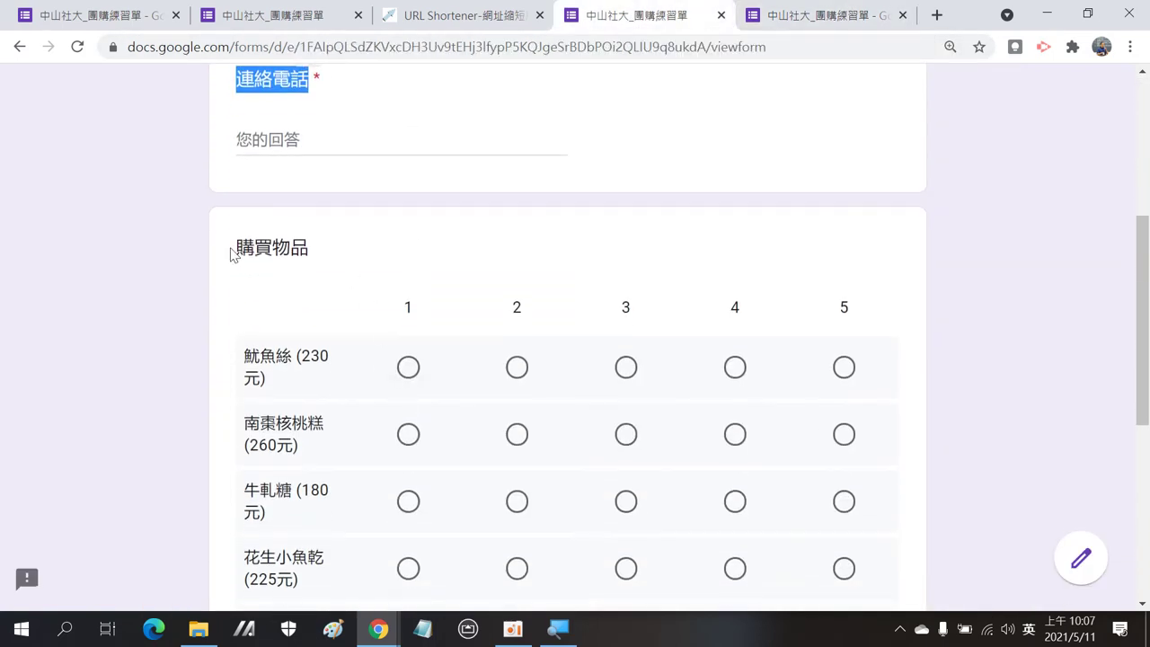
Step: Title the third question 購買物品 and change its type to 單選方格 grid
{"action": "left_click_drag", "start_coordinate": [237, 244], "coordinate": [310, 255]}
{"action": "key", "text": "ctrl+c"}
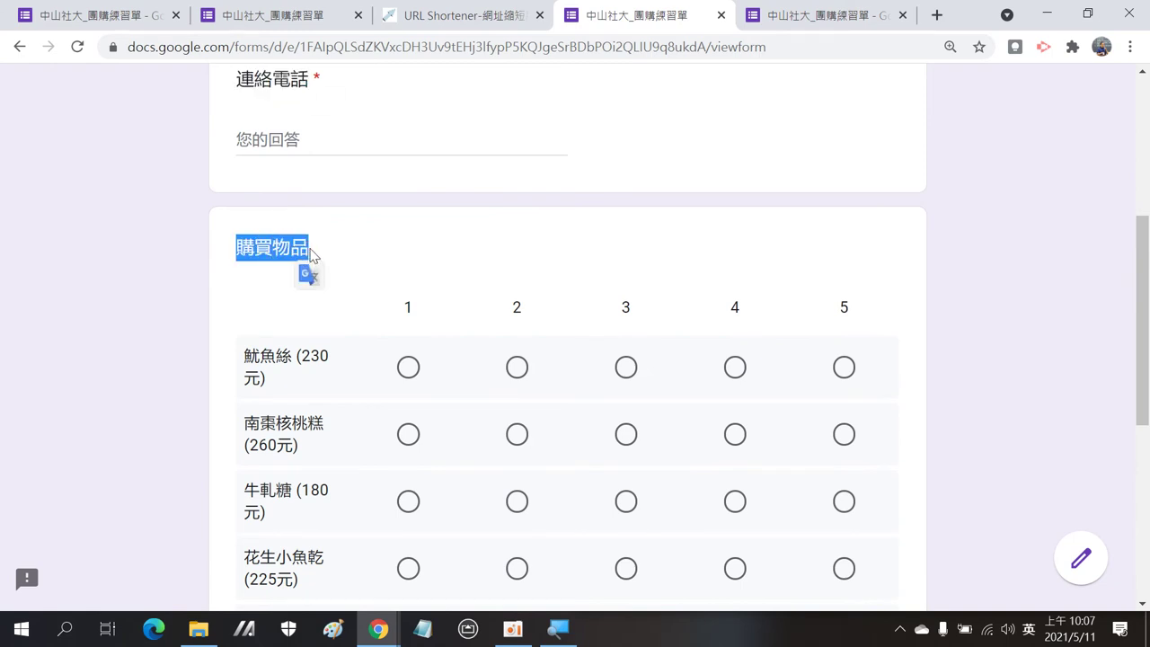
{"action": "left_click", "coordinate": [812, 15]}
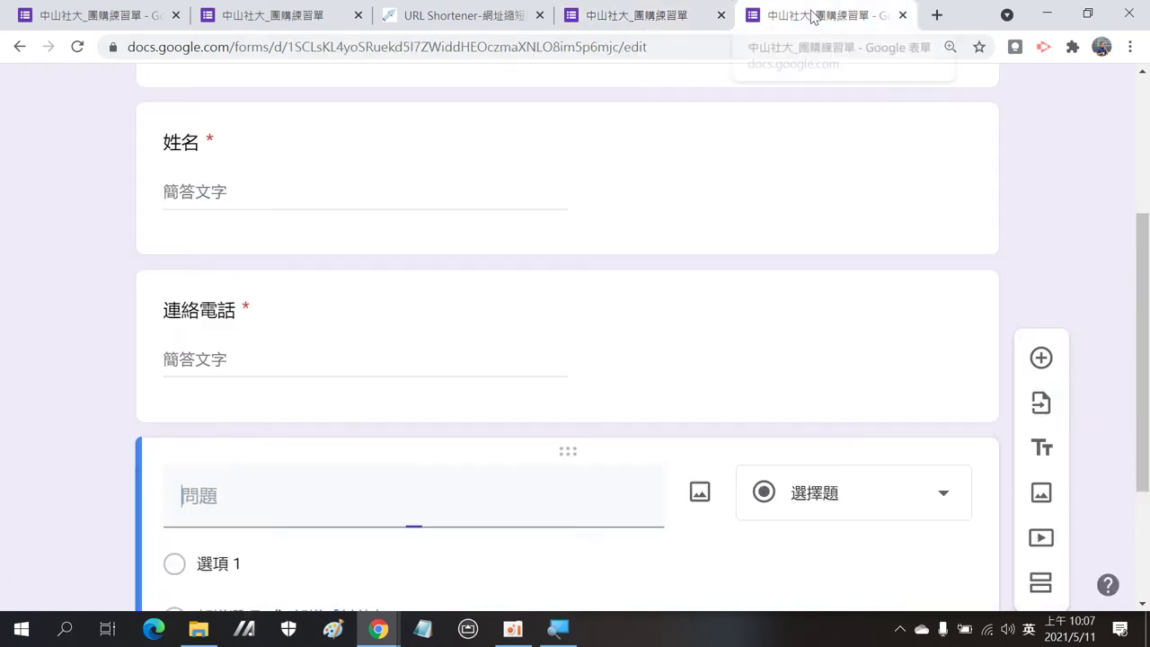
{"action": "scroll", "coordinate": [625, 272], "scroll_direction": "down", "scroll_amount": 2}
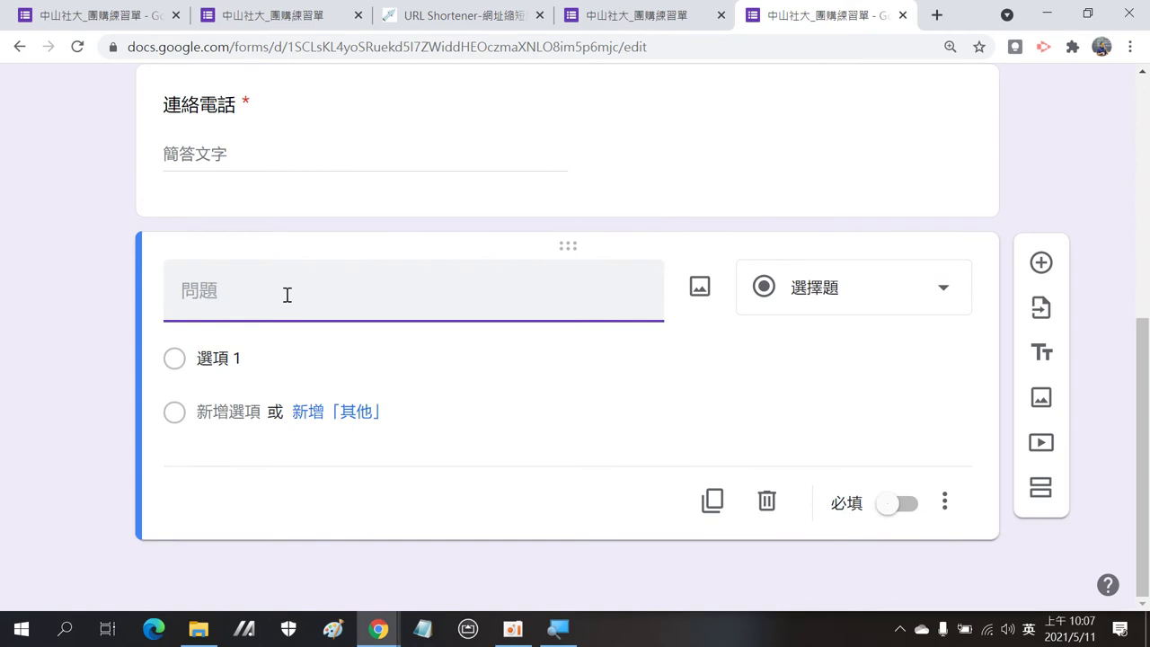
{"action": "key", "text": "ctrl+v"}
{"action": "left_click", "coordinate": [873, 289]}
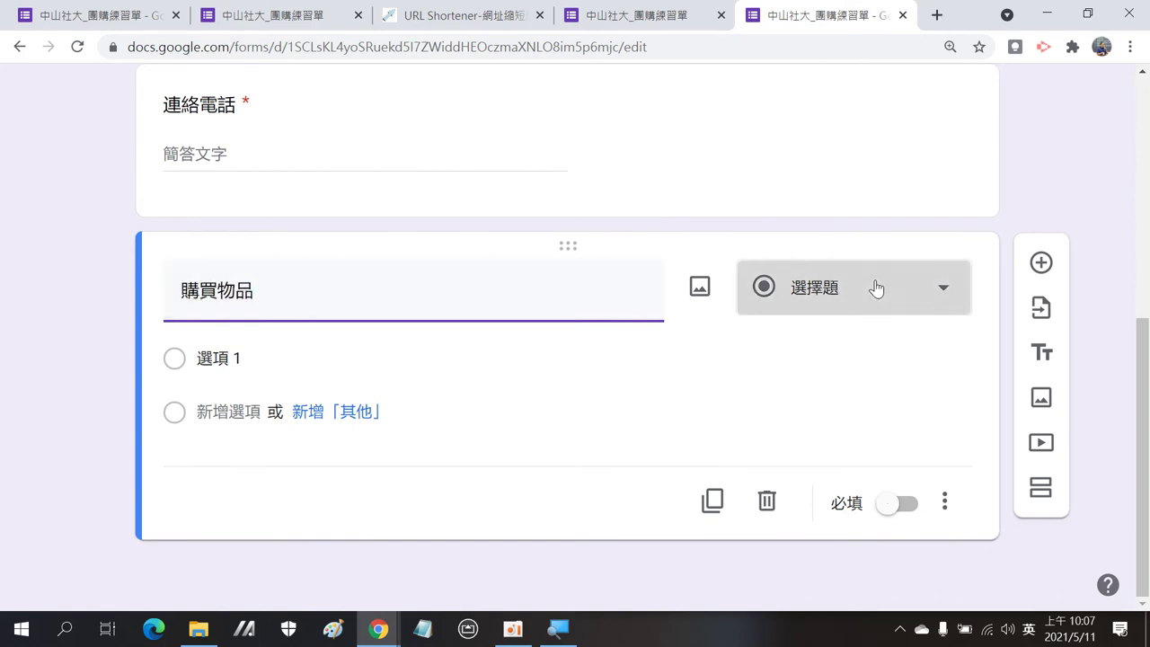
{"action": "scroll", "coordinate": [861, 490], "scroll_direction": "down", "scroll_amount": 1}
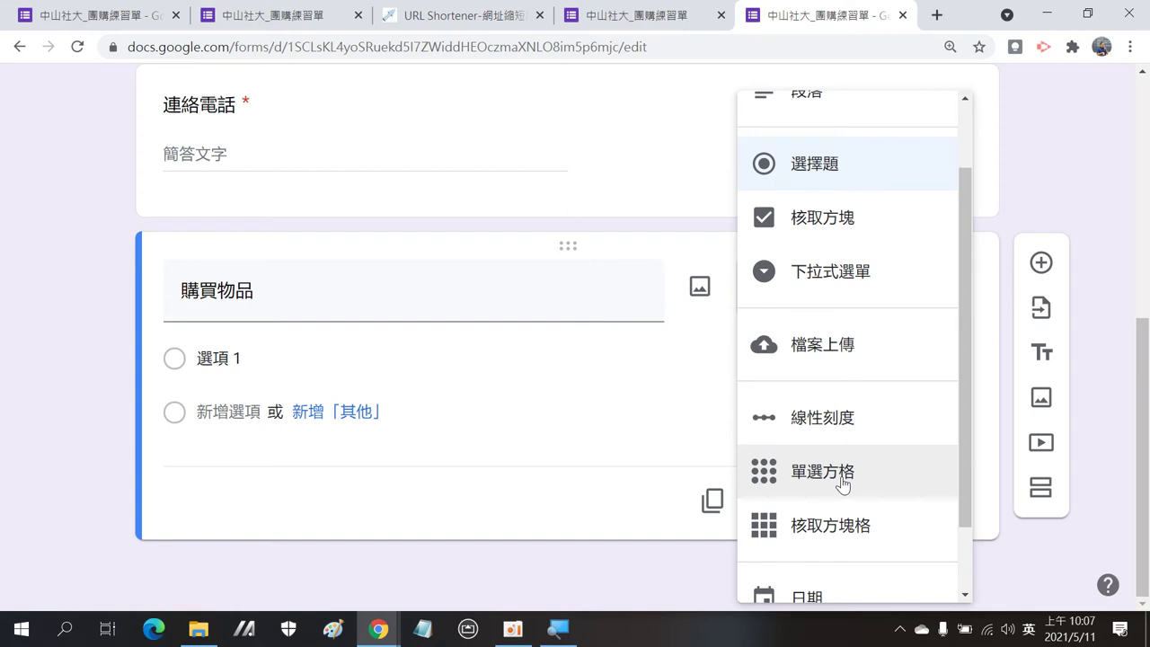
{"action": "left_click", "coordinate": [843, 485]}
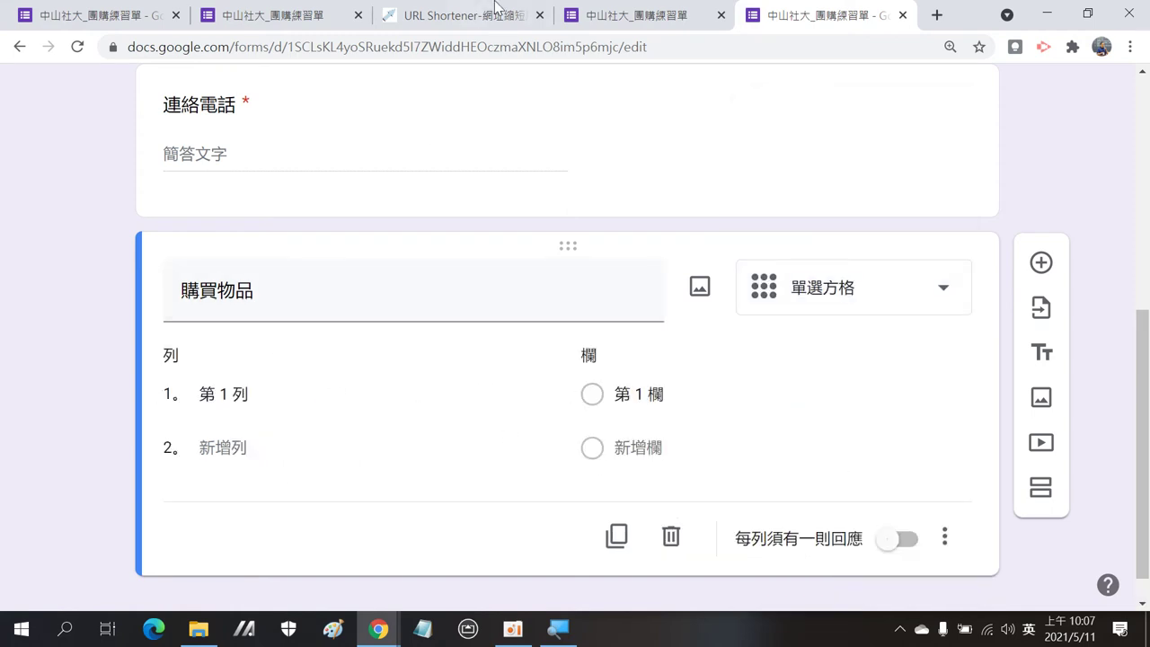
{"action": "left_click", "coordinate": [634, 14]}
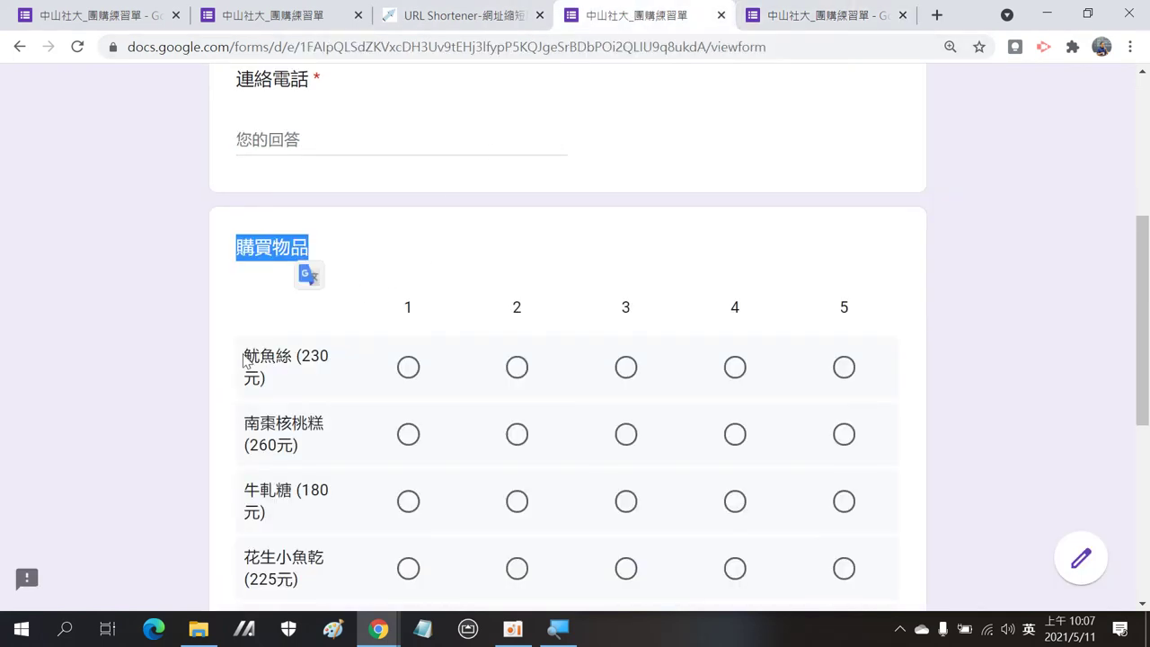
Step: Fill the first grid row with 魷魚絲 (230元) and add a second row
{"action": "left_click_drag", "start_coordinate": [244, 356], "coordinate": [282, 382]}
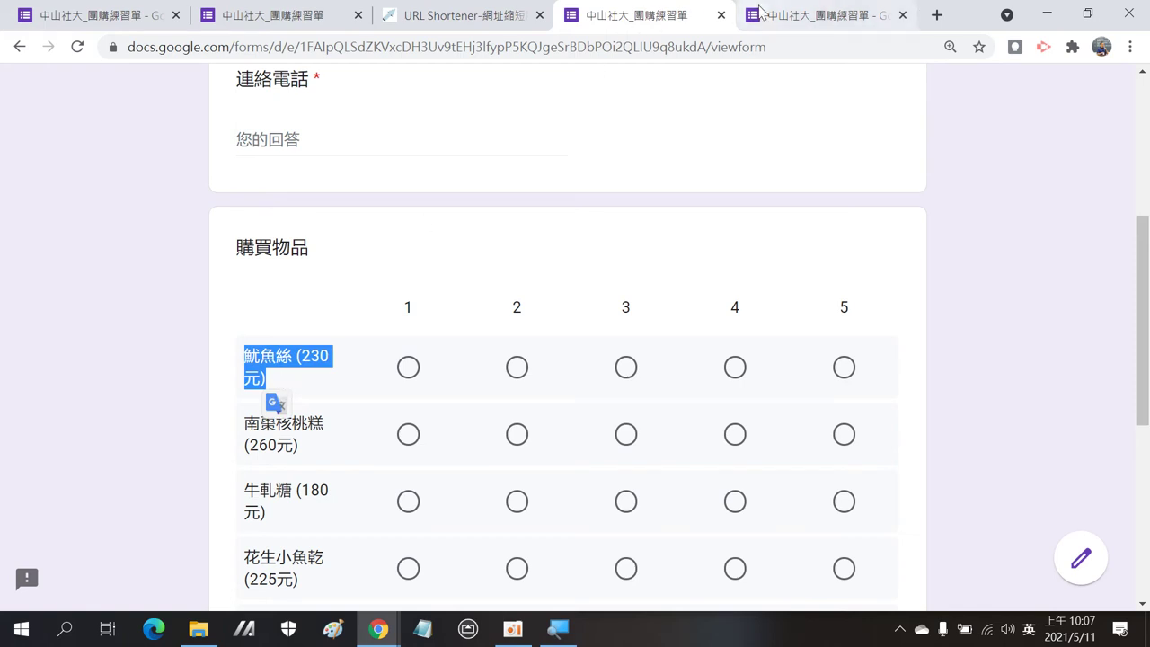
{"action": "left_click", "coordinate": [787, 15]}
{"action": "left_click", "coordinate": [250, 398]}
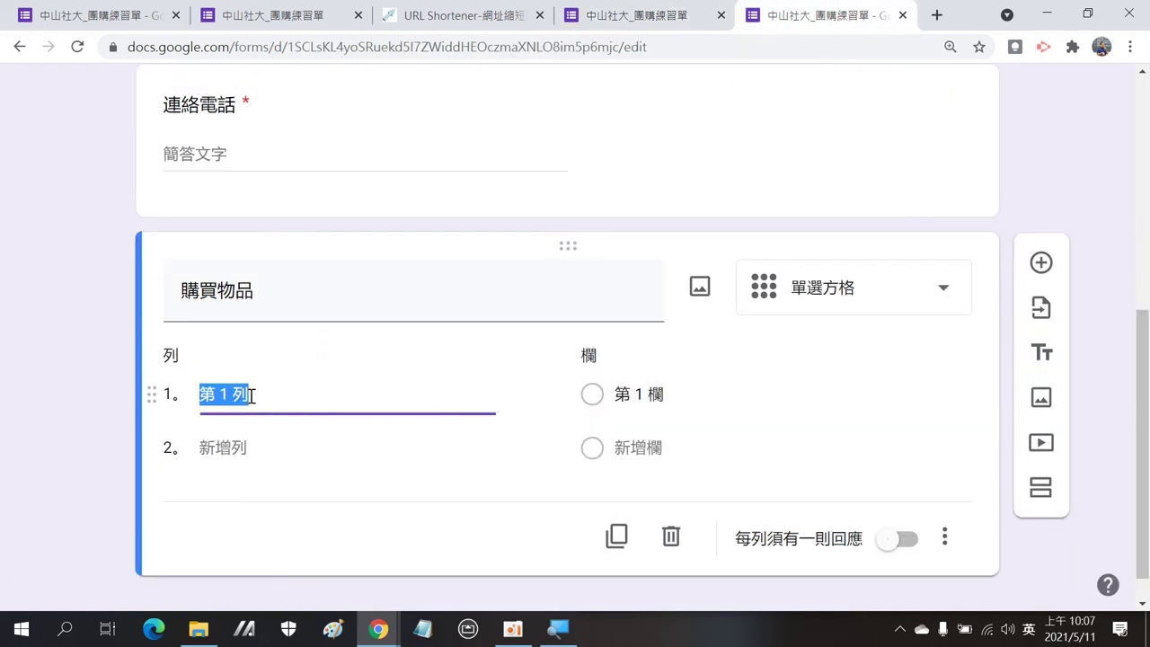
{"action": "type", "text": "魷魚絲 (230元)"}
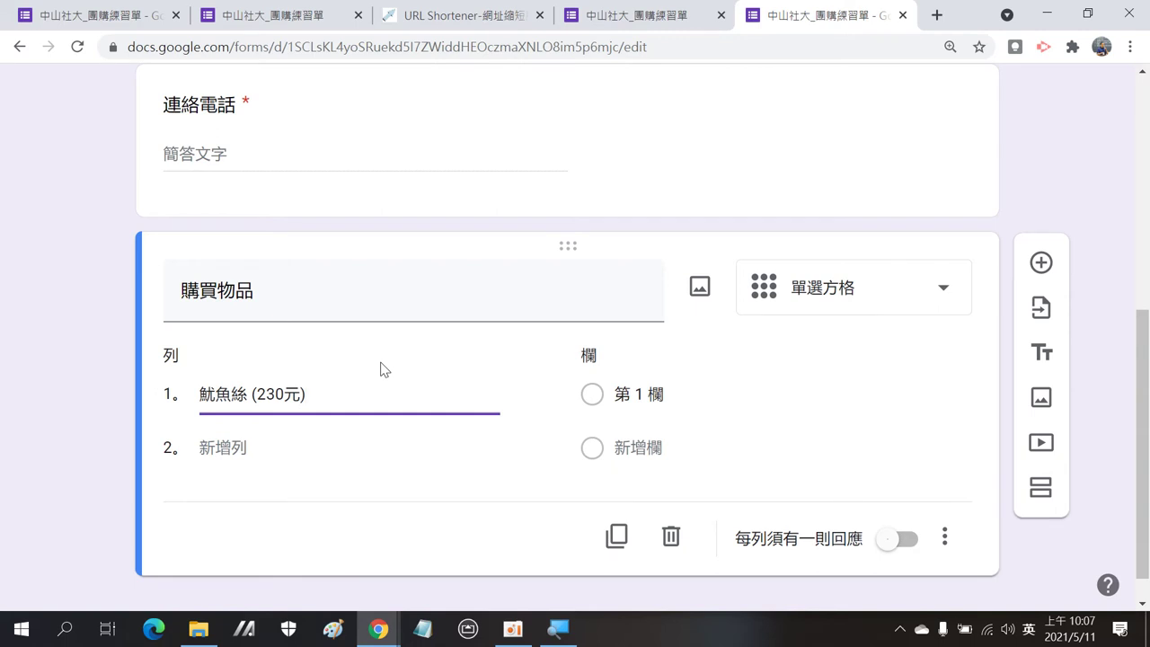
{"action": "key", "text": "Return"}
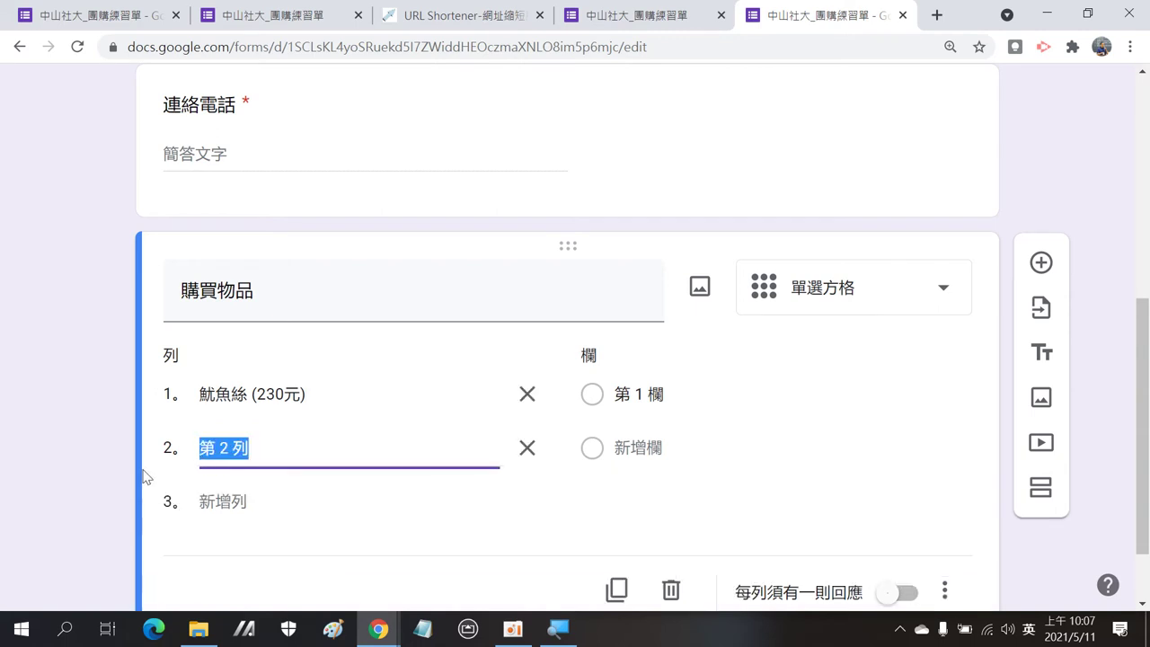
Step: Enter 南棗核桃糕 (260元) as the second grid row and add a third row
{"action": "left_click", "coordinate": [643, 15]}
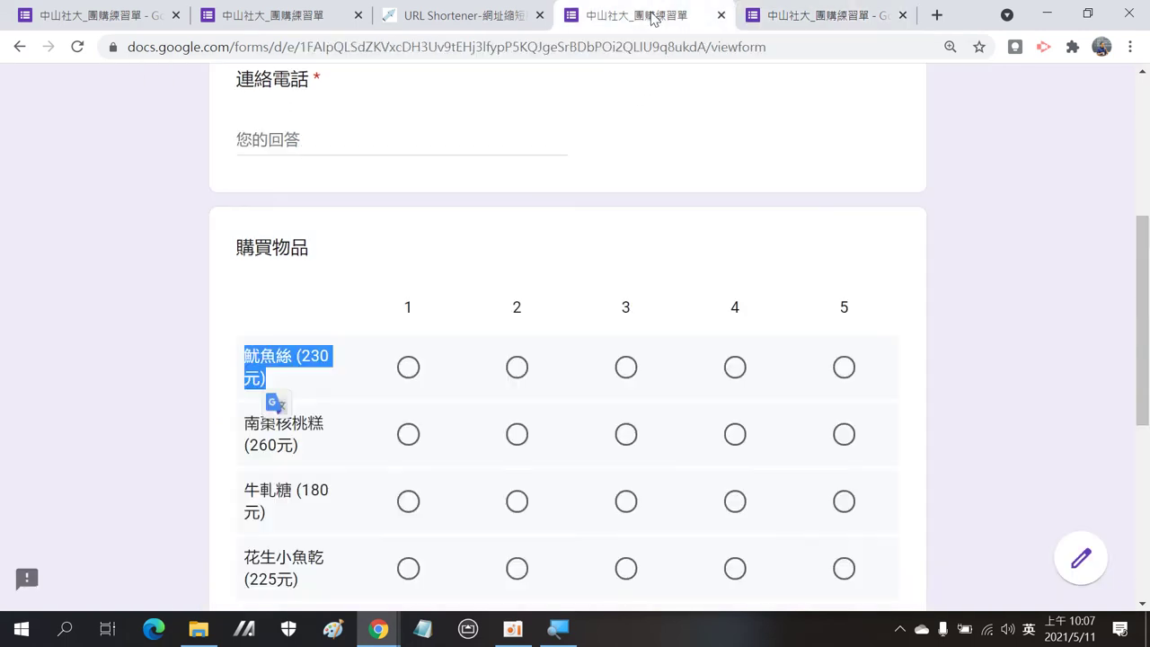
{"action": "left_click_drag", "start_coordinate": [243, 421], "coordinate": [315, 447]}
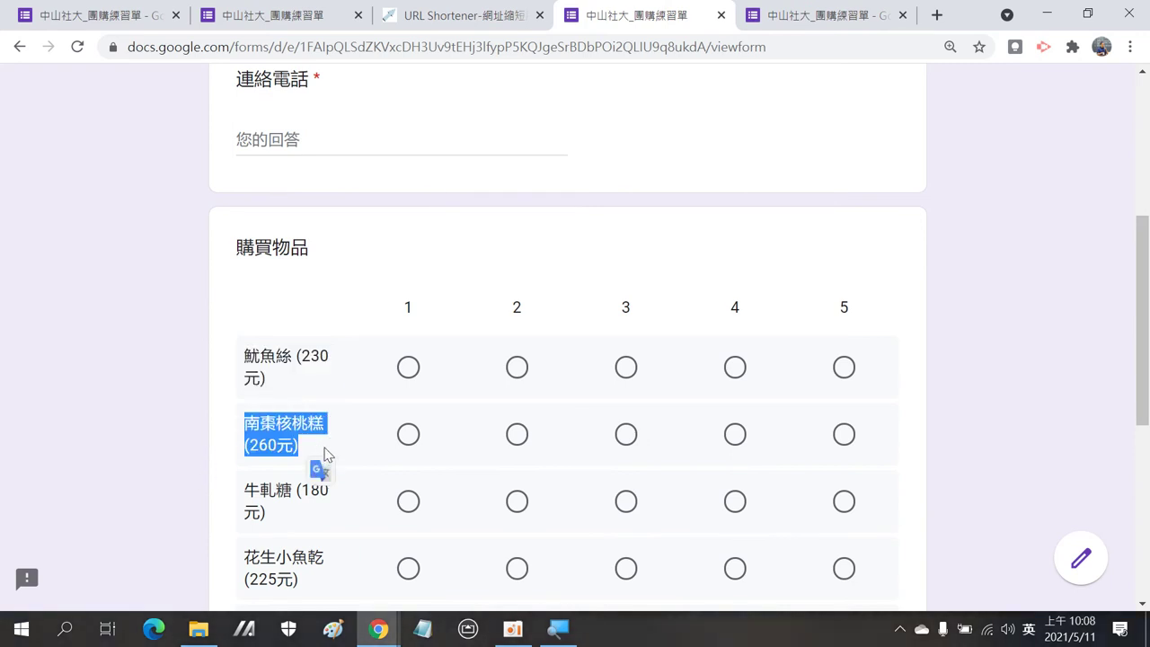
{"action": "key", "text": "ctrl+Tab"}
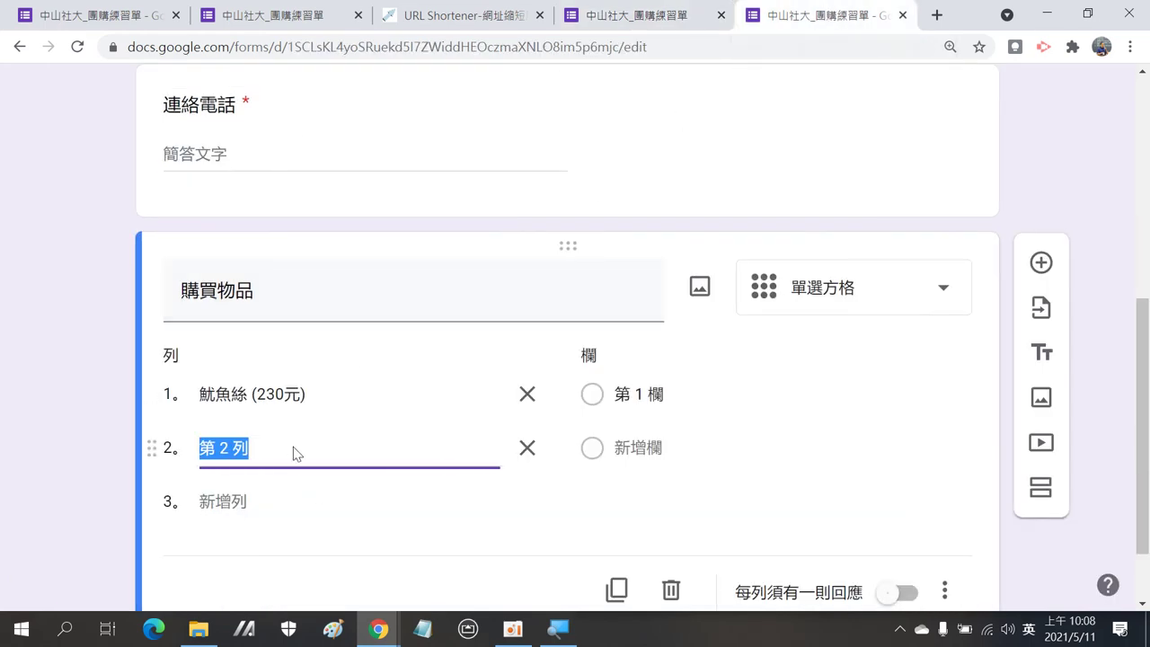
{"action": "type", "text": "南棗核桃糕 (260元)"}
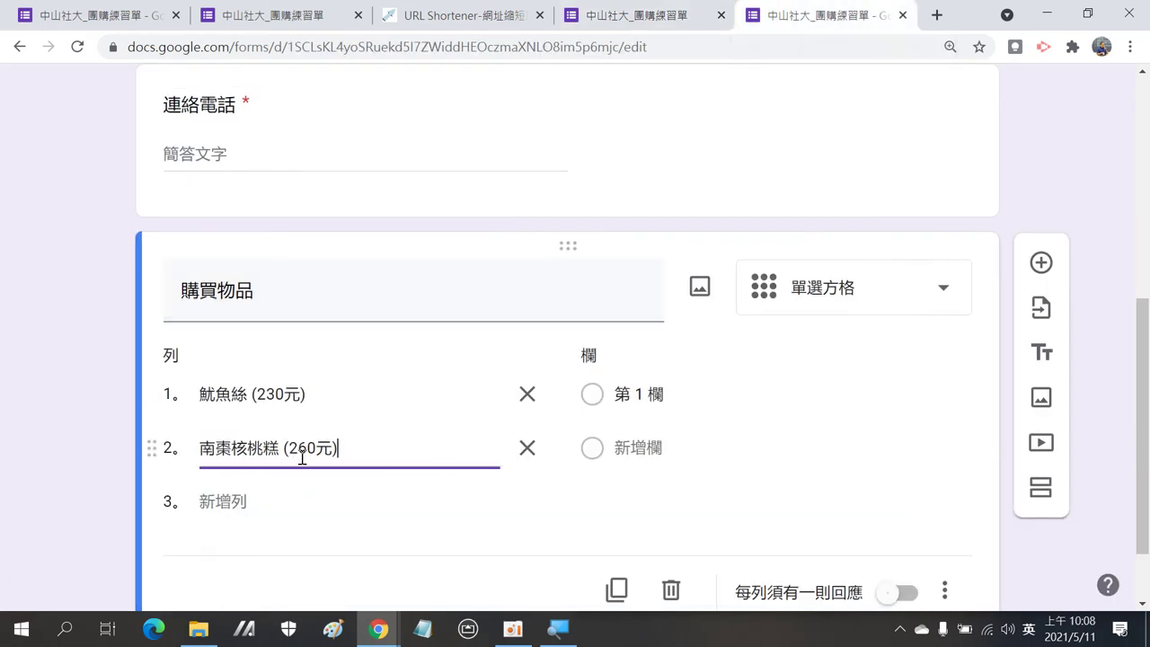
{"action": "left_click", "coordinate": [223, 502]}
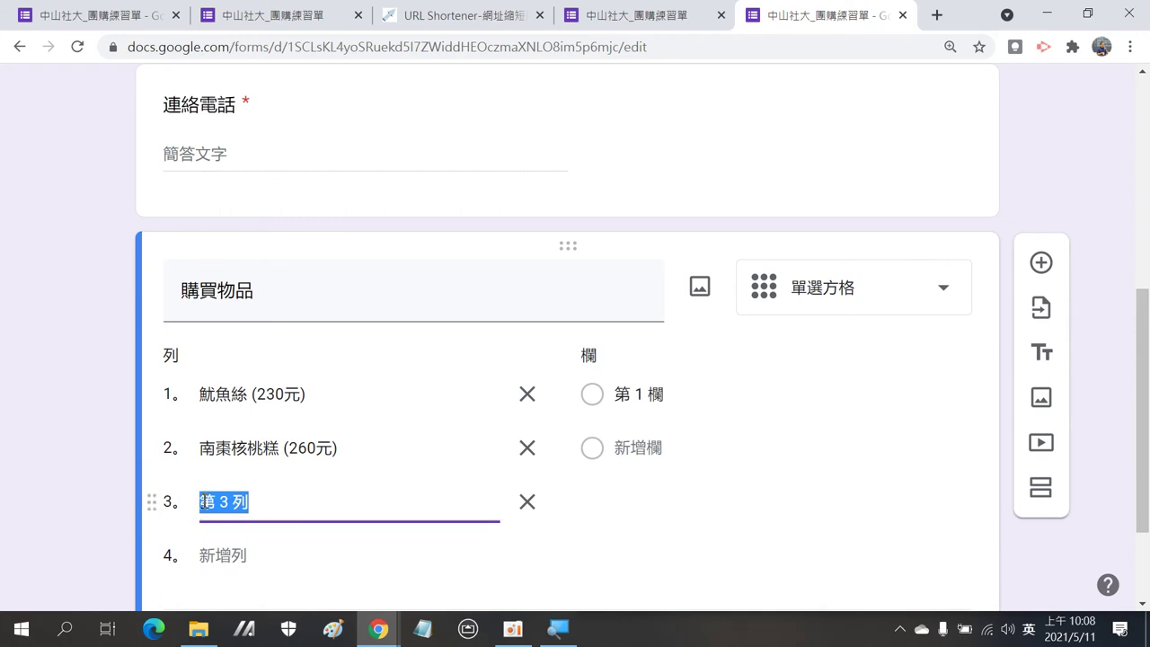
Step: Paste 牛軋糖 (180元) into the third grid row and add a fourth row
{"action": "left_click", "coordinate": [649, 18]}
{"action": "left_click_drag", "start_coordinate": [246, 486], "coordinate": [272, 522]}
{"action": "key", "text": "ctrl+c"}
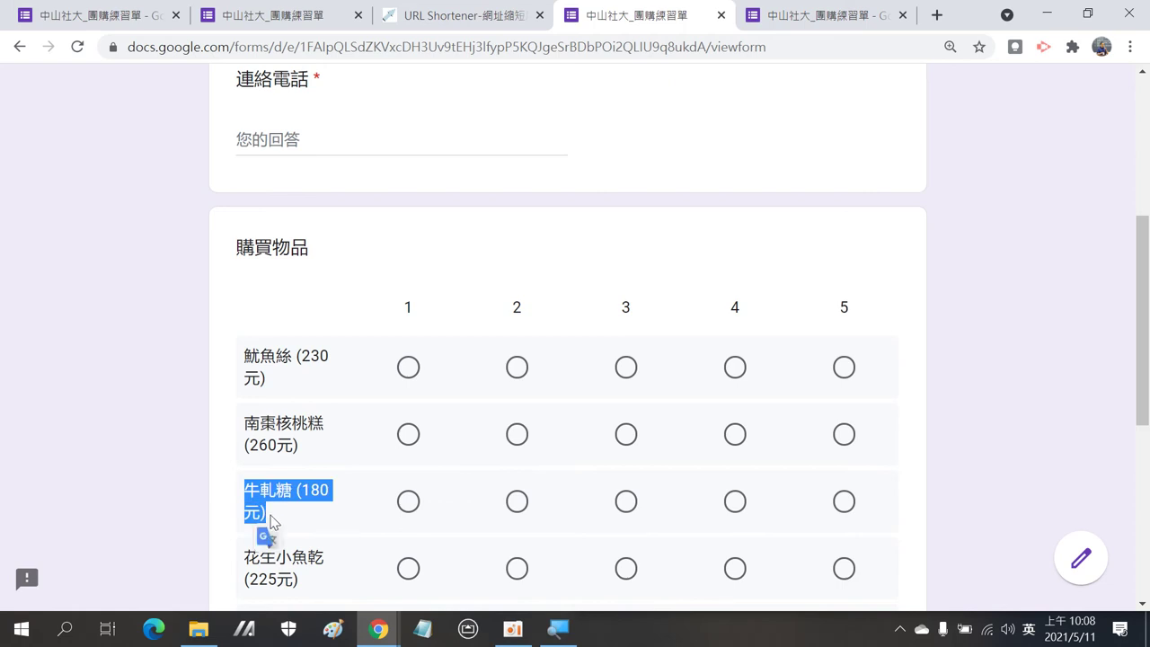
{"action": "left_click", "coordinate": [778, 27]}
{"action": "key", "text": "ctrl+v"}
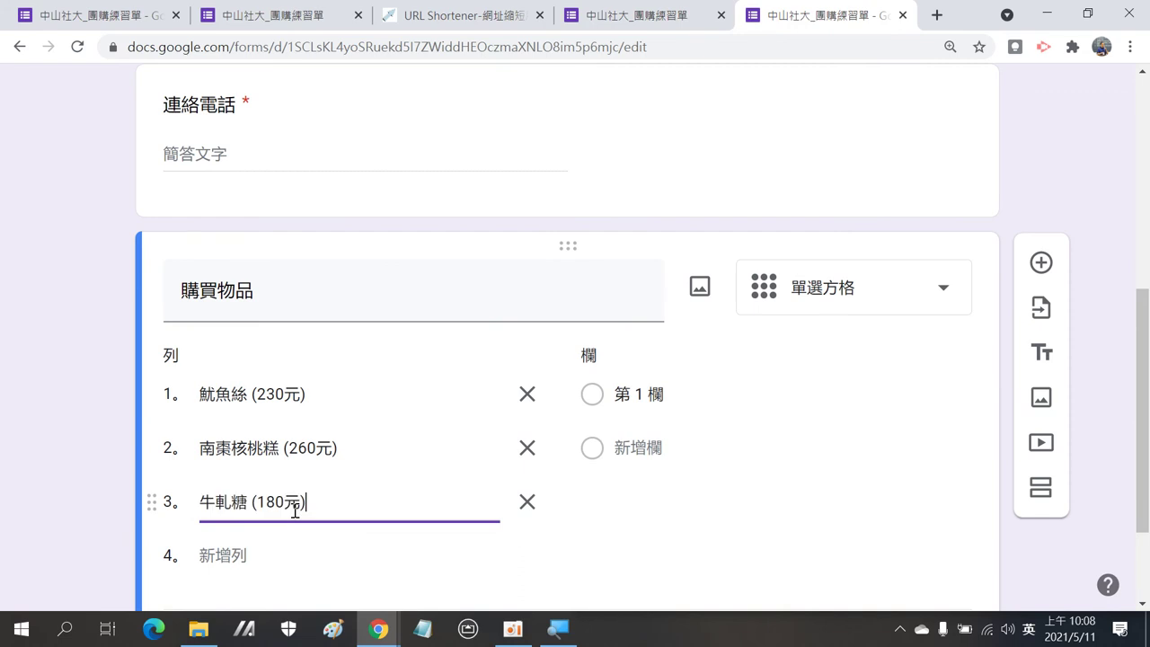
{"action": "left_click", "coordinate": [257, 555]}
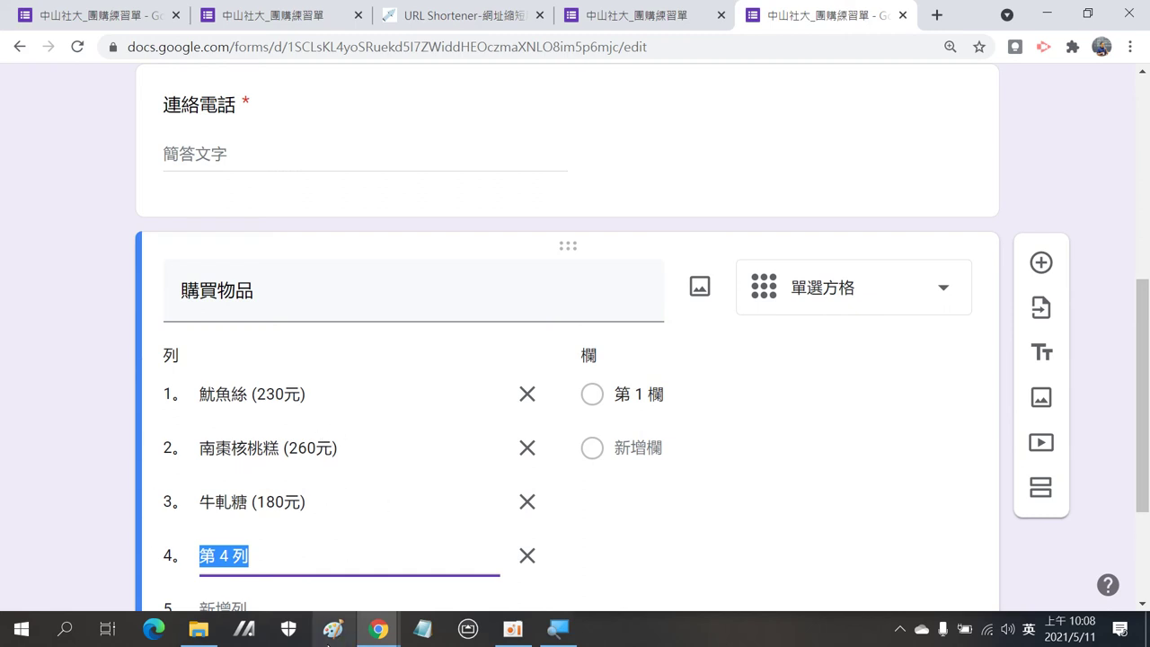
{"action": "left_click", "coordinate": [644, 20]}
Step: Copy 花生小魚乾 (225元) from the practice form and paste it into grid row 4
{"action": "scroll", "coordinate": [296, 482], "scroll_direction": "down", "scroll_amount": 3}
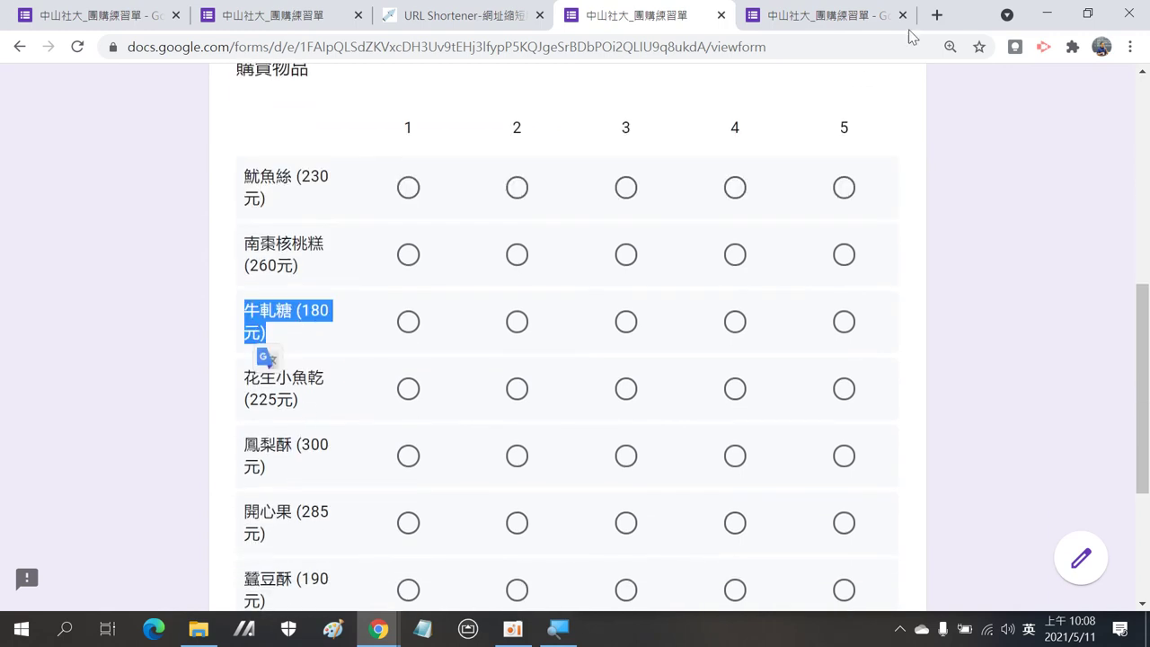
{"action": "left_click", "coordinate": [831, 15]}
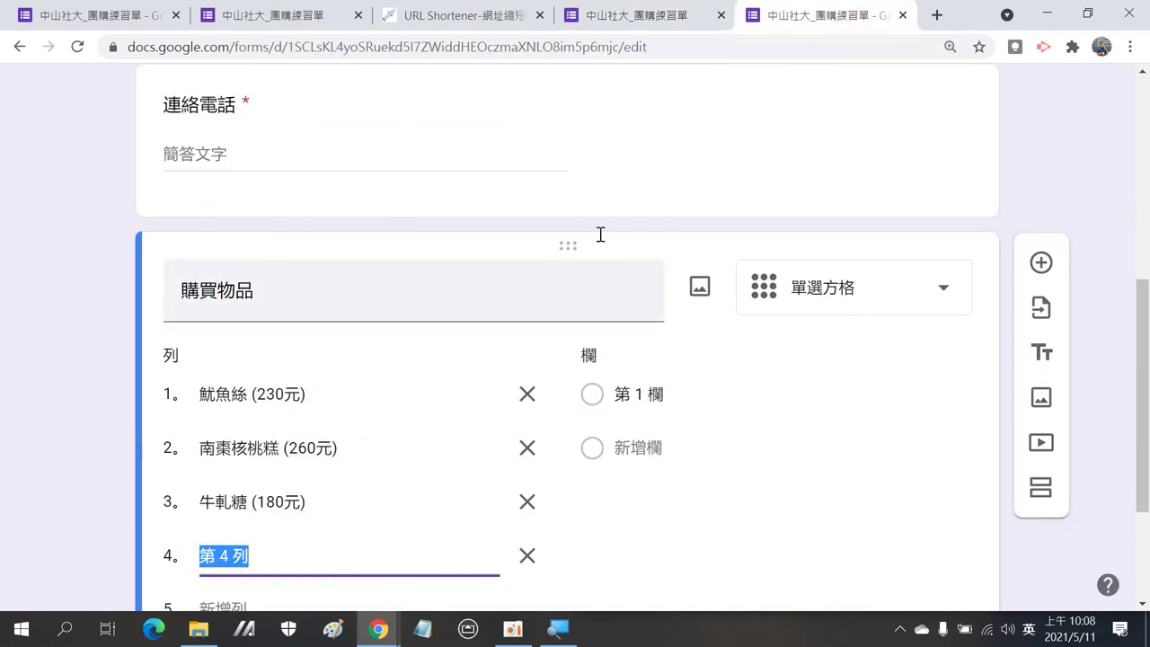
{"action": "left_click", "coordinate": [643, 16]}
{"action": "scroll", "coordinate": [364, 346], "scroll_direction": "down", "scroll_amount": 1}
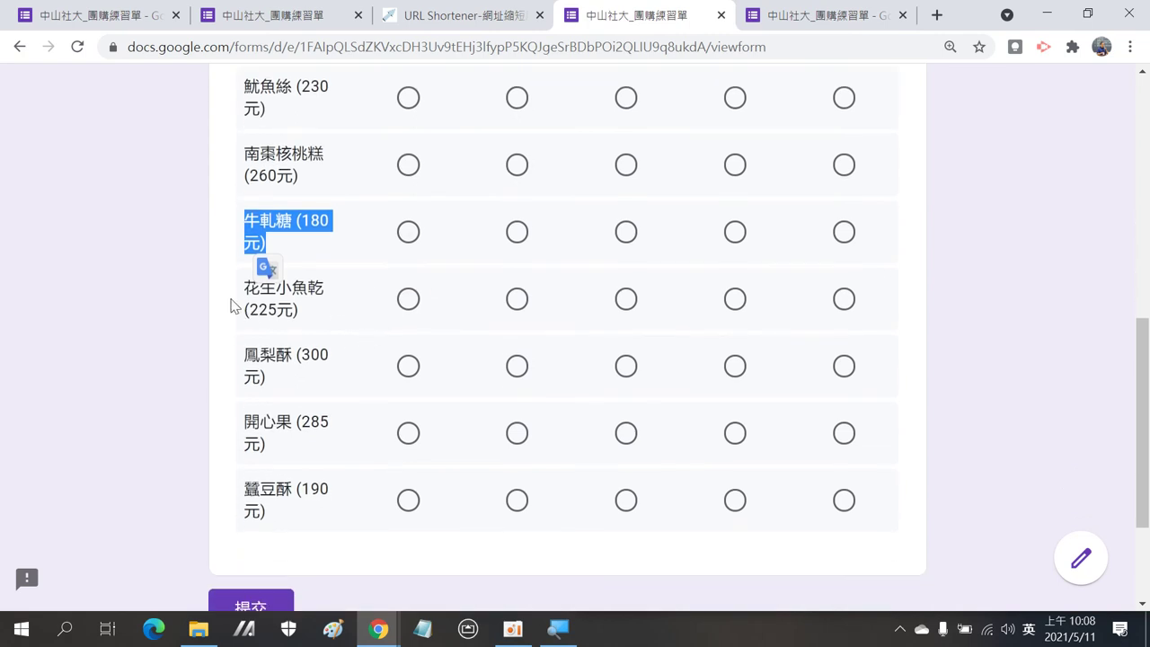
{"action": "left_click_drag", "start_coordinate": [247, 294], "coordinate": [319, 311]}
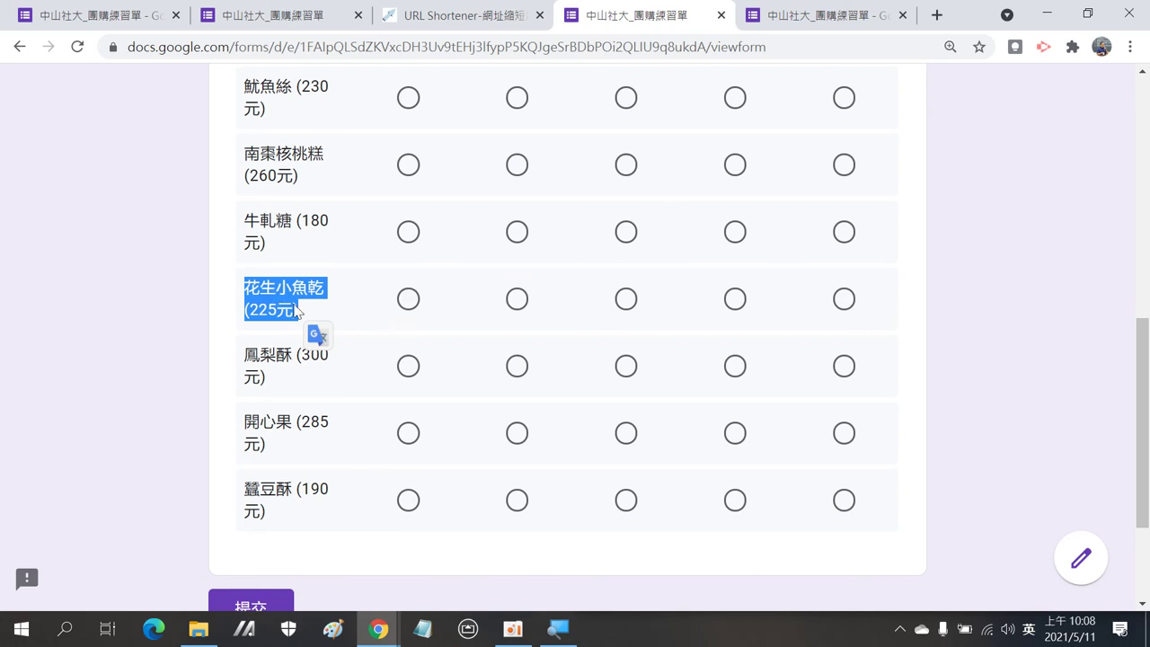
{"action": "right_click", "coordinate": [280, 288]}
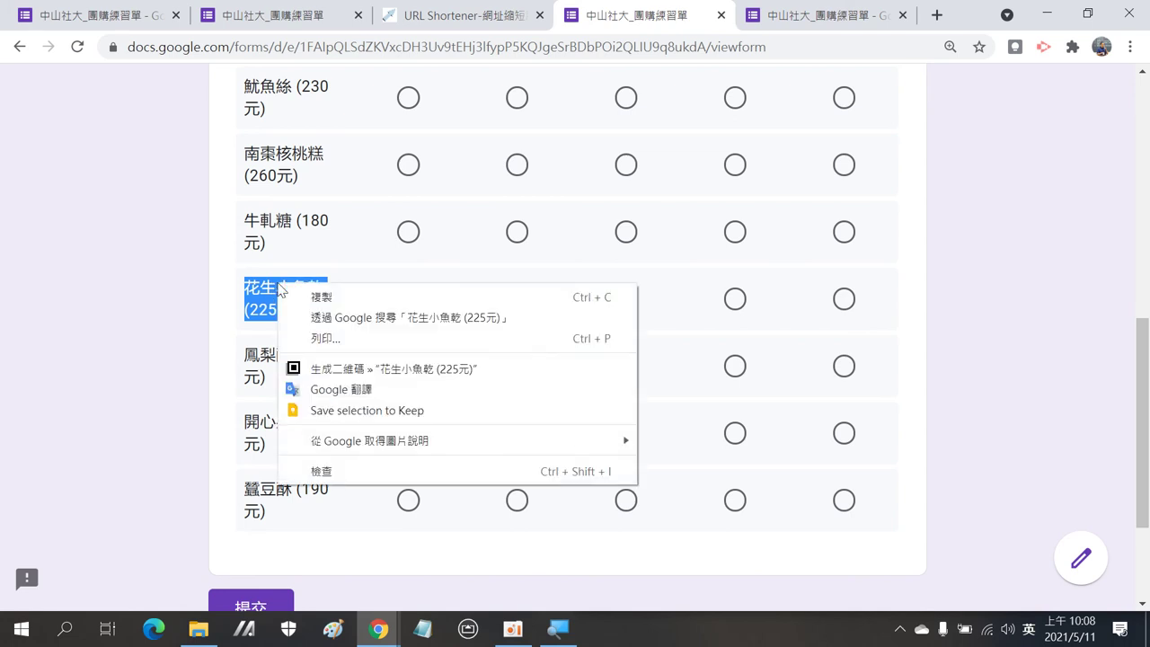
{"action": "left_click", "coordinate": [310, 298]}
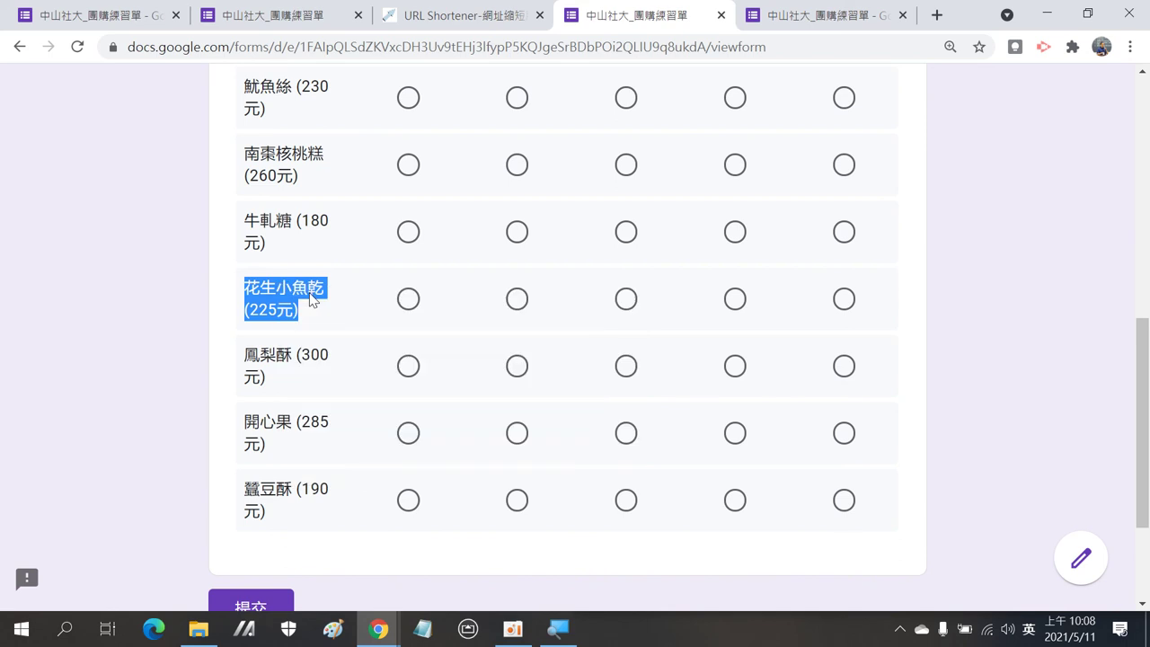
{"action": "left_click", "coordinate": [841, 12]}
{"action": "scroll", "coordinate": [297, 504], "scroll_direction": "down", "scroll_amount": 1}
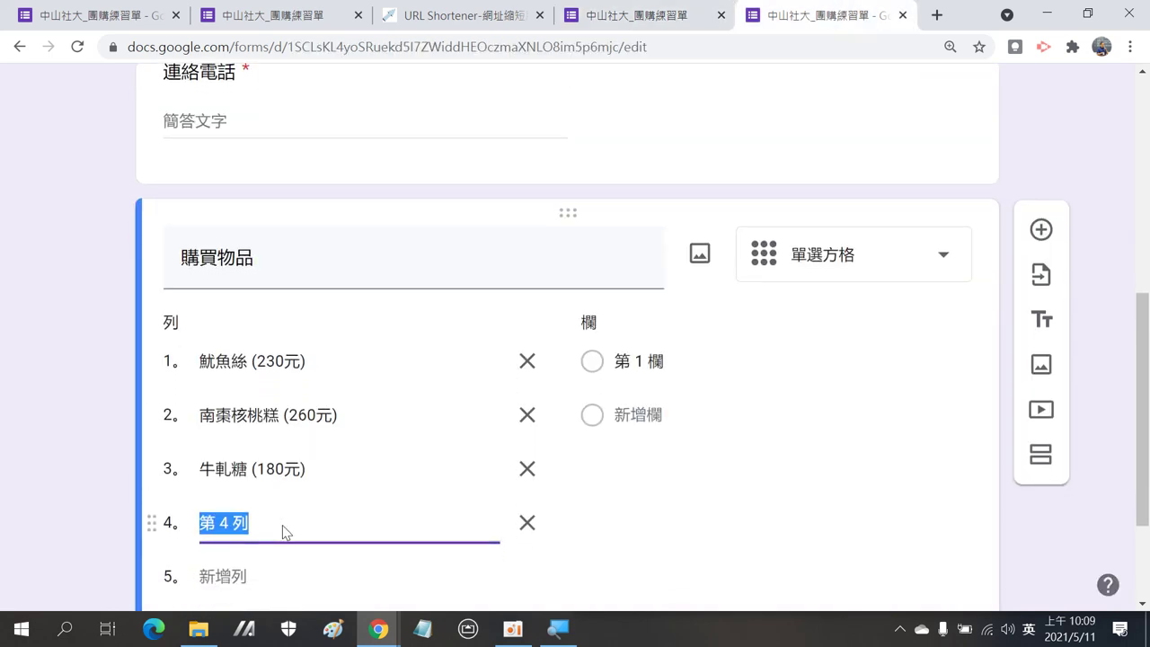
{"action": "right_click", "coordinate": [231, 377]}
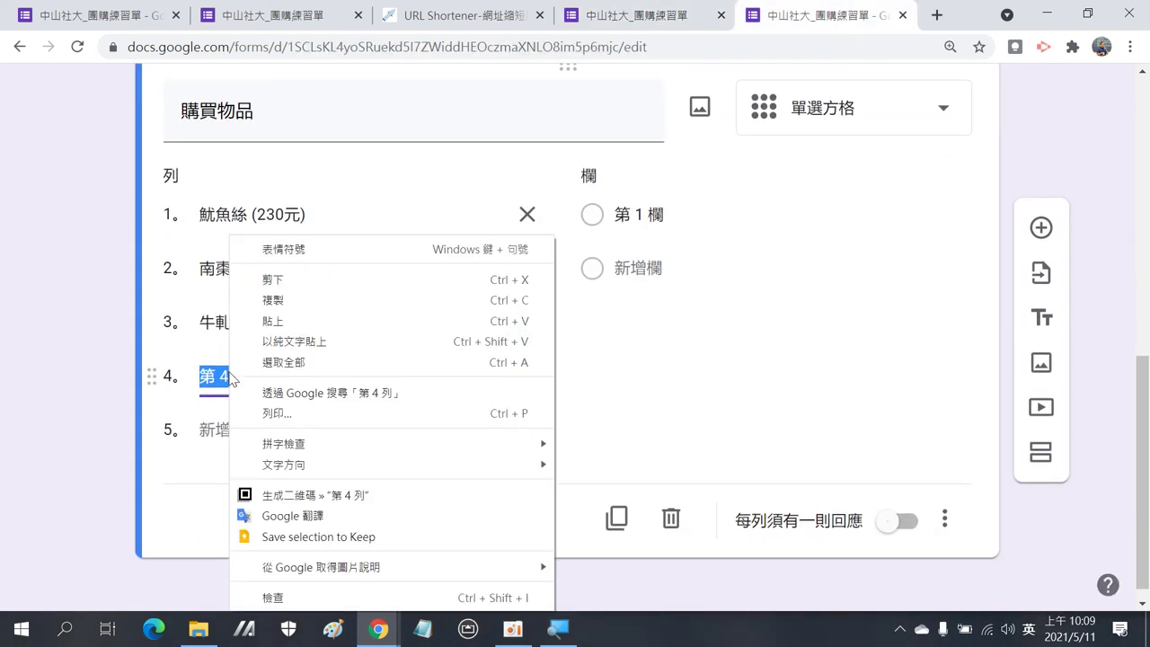
{"action": "left_click", "coordinate": [288, 321]}
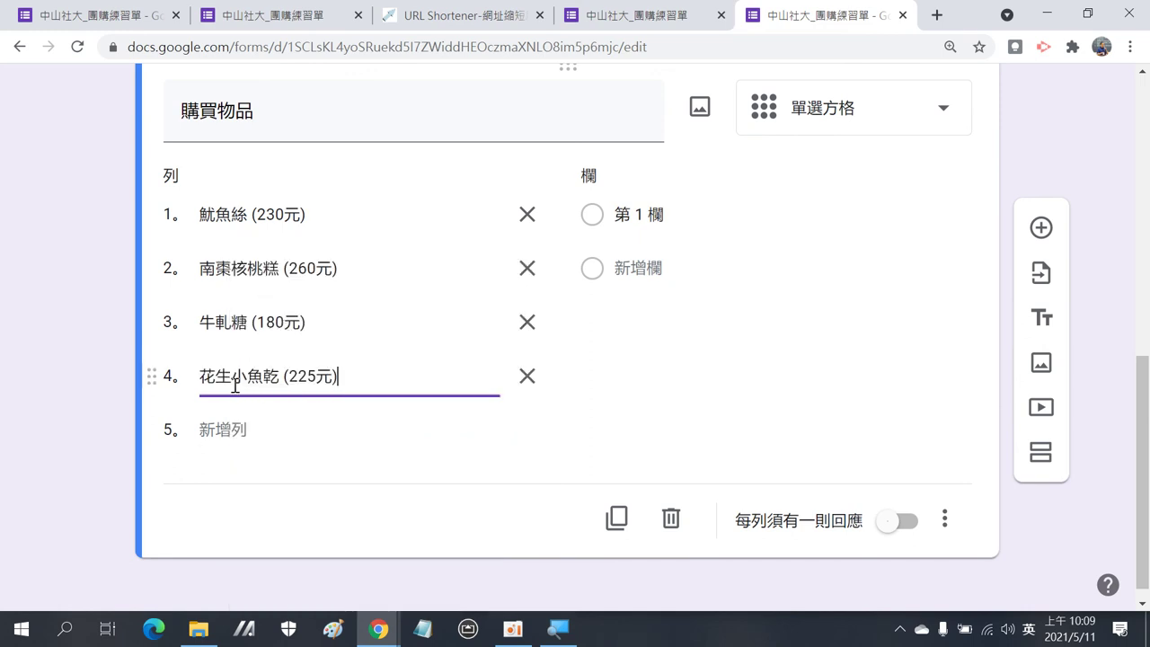
{"action": "left_click", "coordinate": [655, 214]}
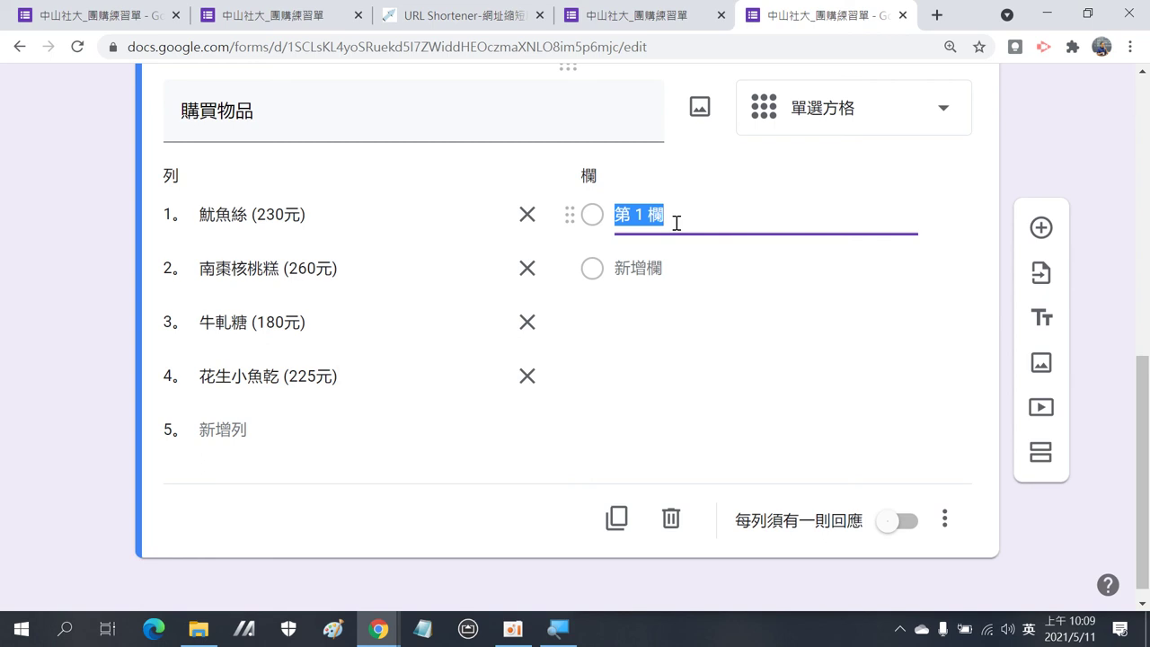
Step: Label the 購買物品 grid columns 1, 2, 3, 4 and 5
{"action": "type", "text": "1"}
{"action": "key", "text": "Return"}
{"action": "type", "text": "2"}
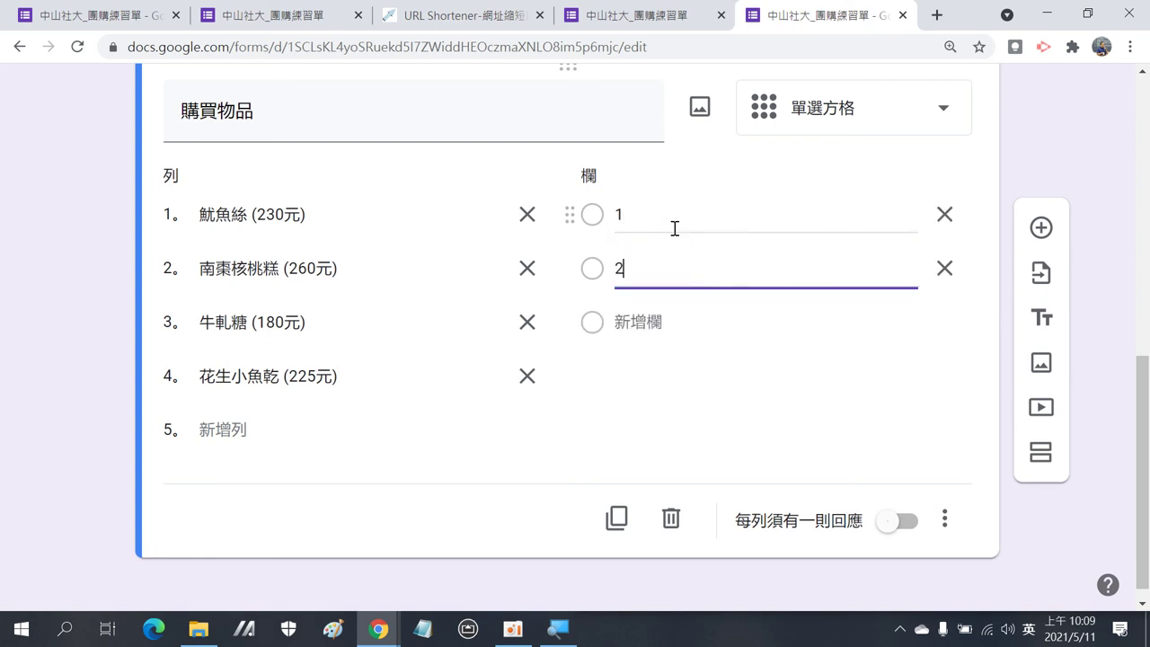
{"action": "key", "text": "Return"}
{"action": "type", "text": "3"}
{"action": "key", "text": "Return"}
{"action": "type", "text": "4"}
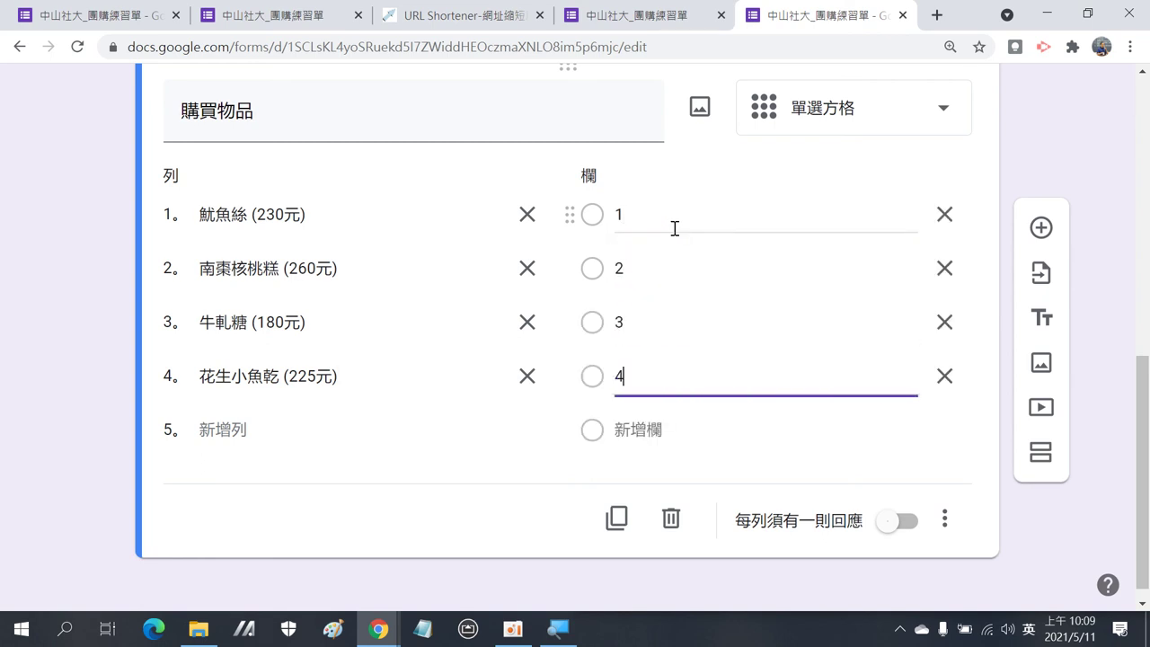
{"action": "key", "text": "Return"}
{"action": "type", "text": "5"}
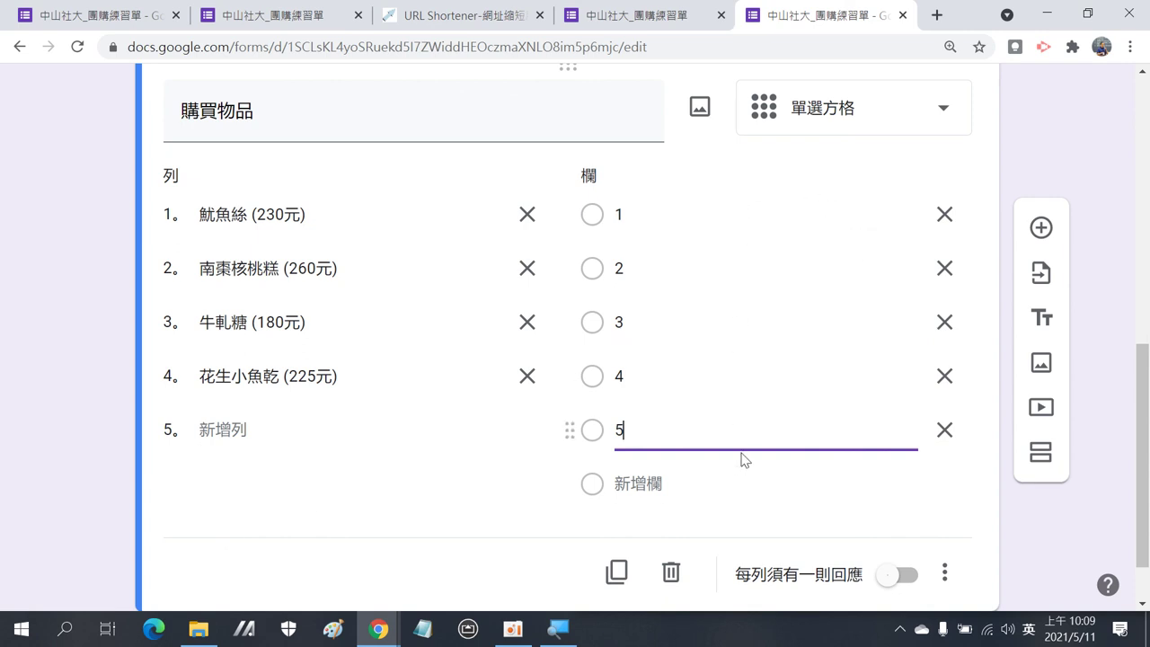
{"action": "scroll", "coordinate": [812, 392], "scroll_direction": "up", "scroll_amount": 1}
{"action": "scroll", "coordinate": [976, 244], "scroll_direction": "up", "scroll_amount": 3}
{"action": "scroll", "coordinate": [976, 244], "scroll_direction": "up", "scroll_amount": 3}
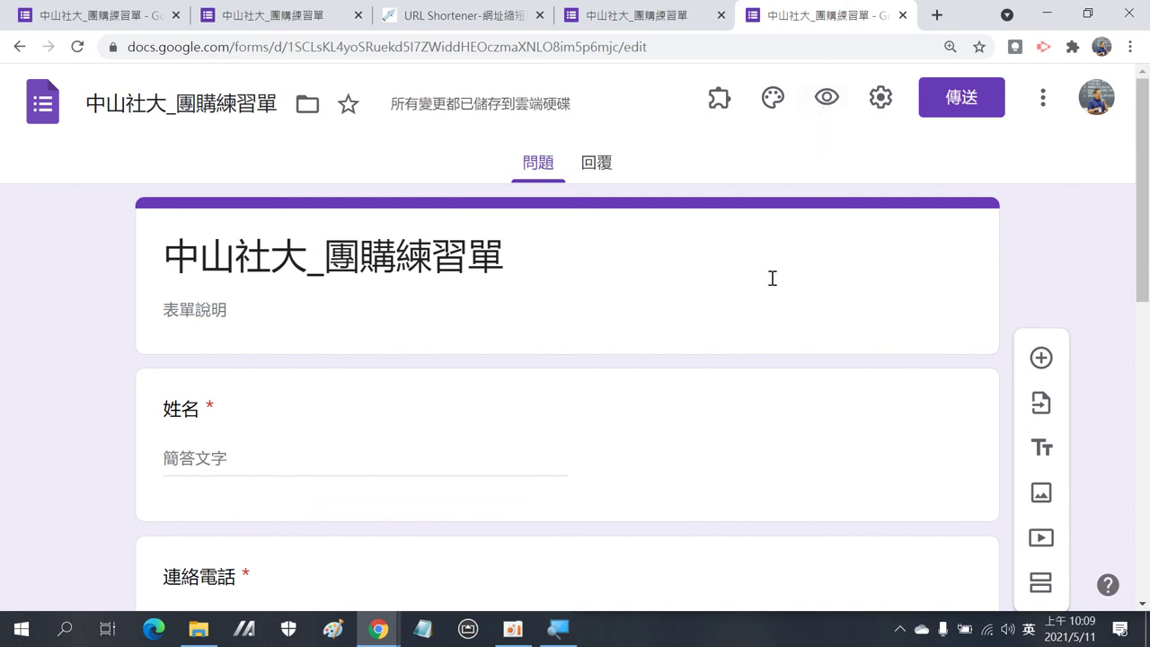
Step: Return to the practice form and view its 購買物品 grid with columns 1 to 5 for comparison
{"action": "left_click", "coordinate": [634, 14]}
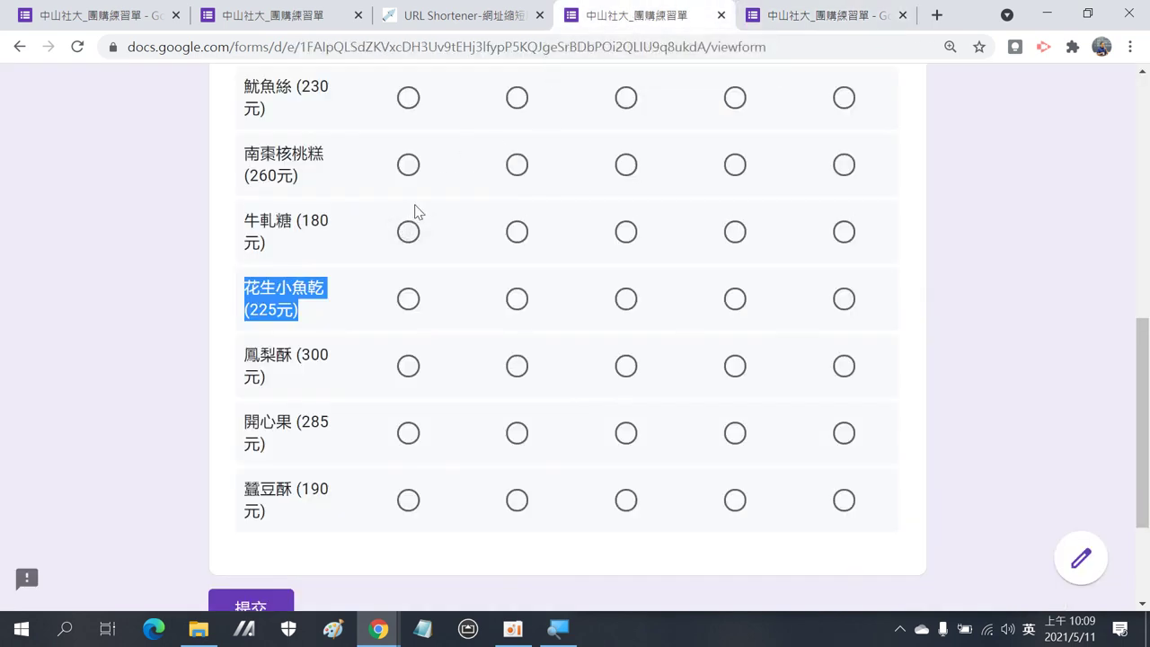
{"action": "scroll", "coordinate": [462, 205], "scroll_direction": "up", "scroll_amount": 3}
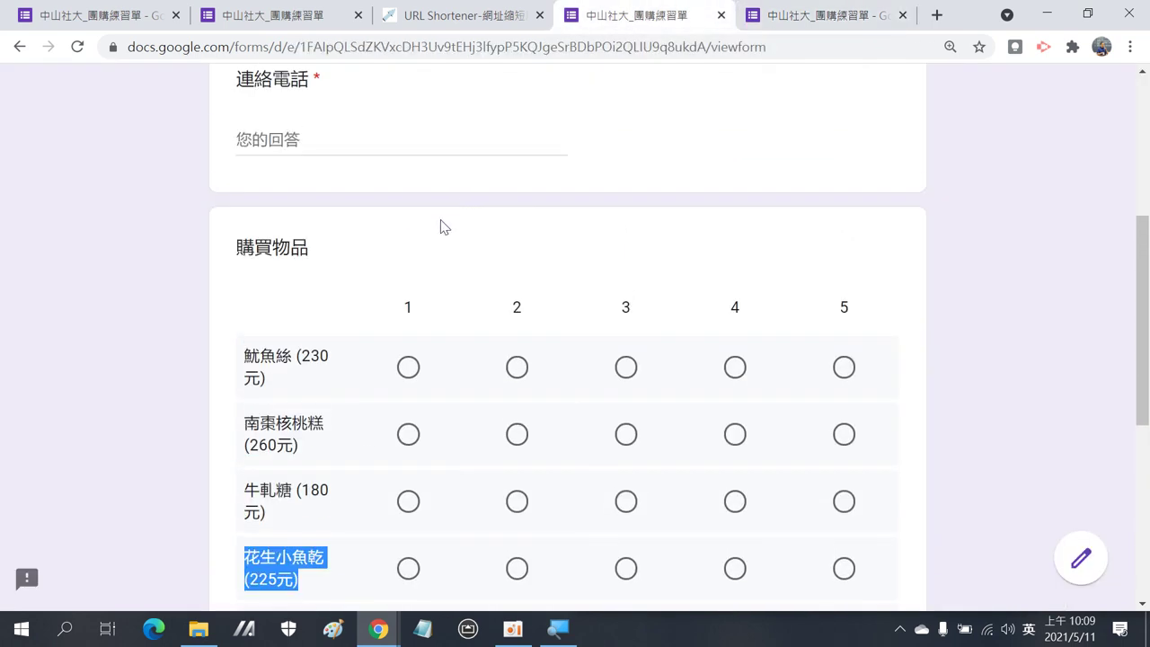